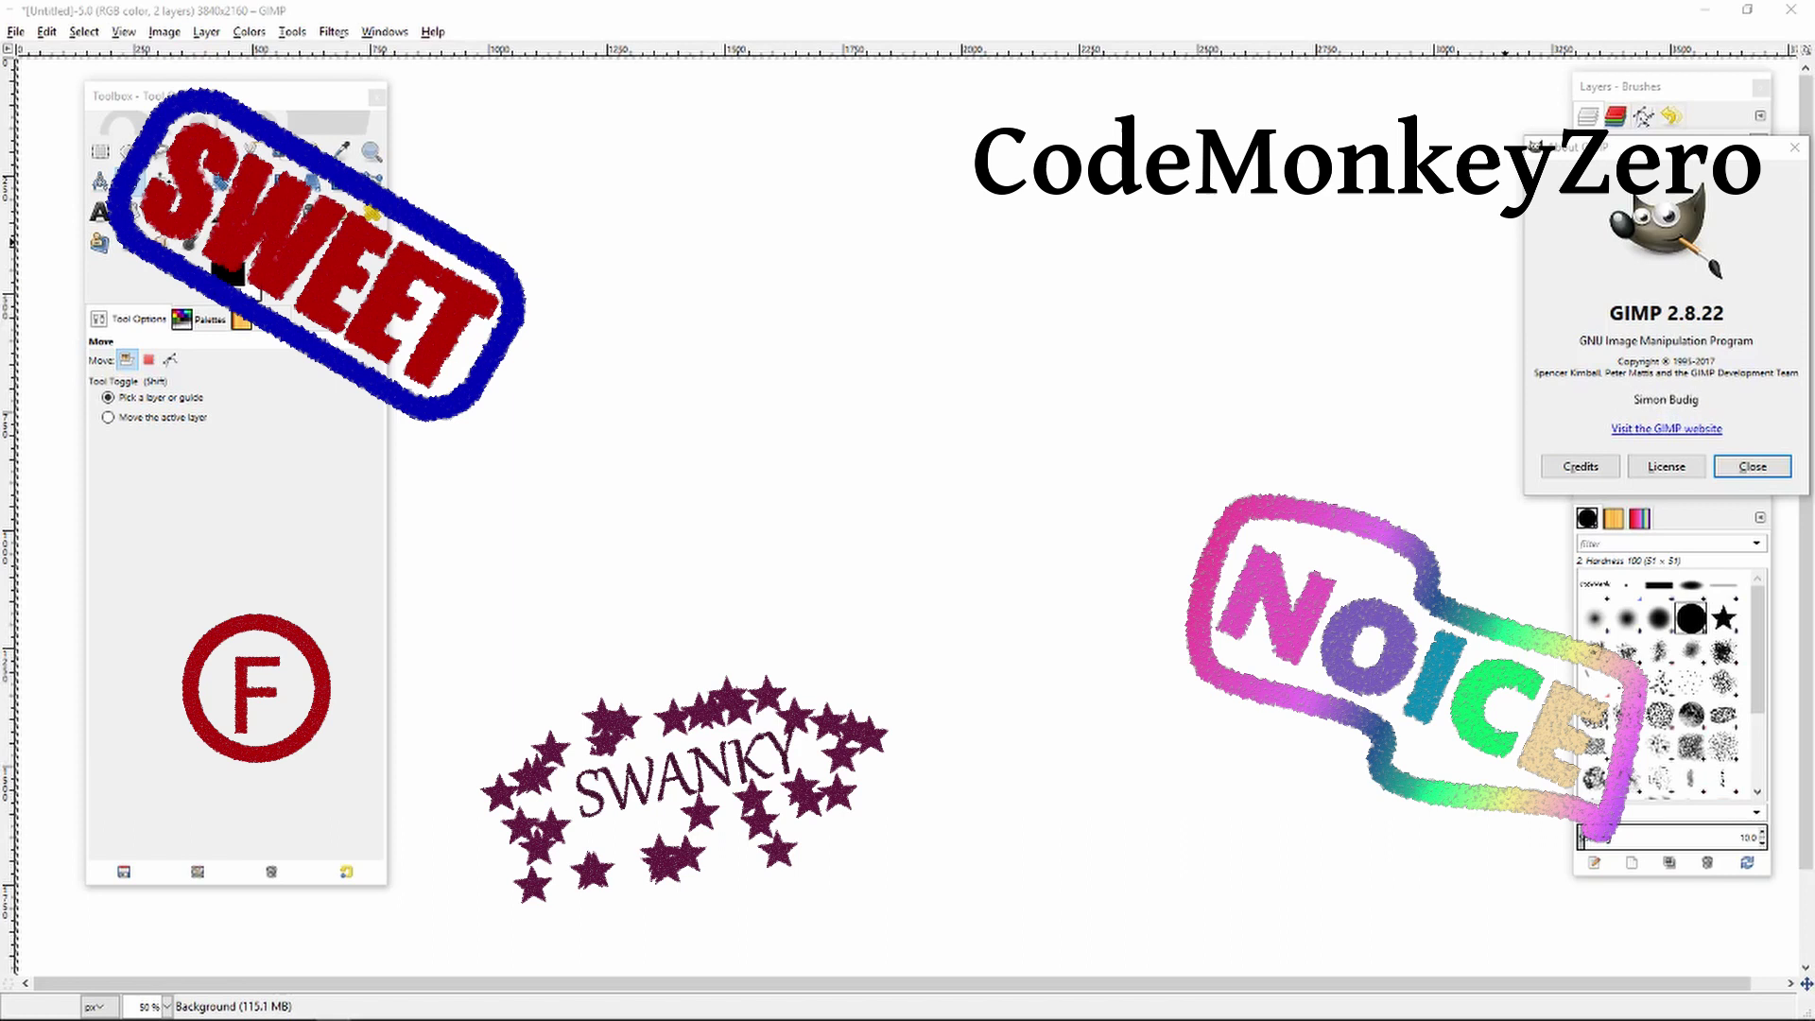
Dismiss the About dialog, create a transparent layer named CMz, and drag it below CodeMonkeyZero.
left_click(1756, 467)
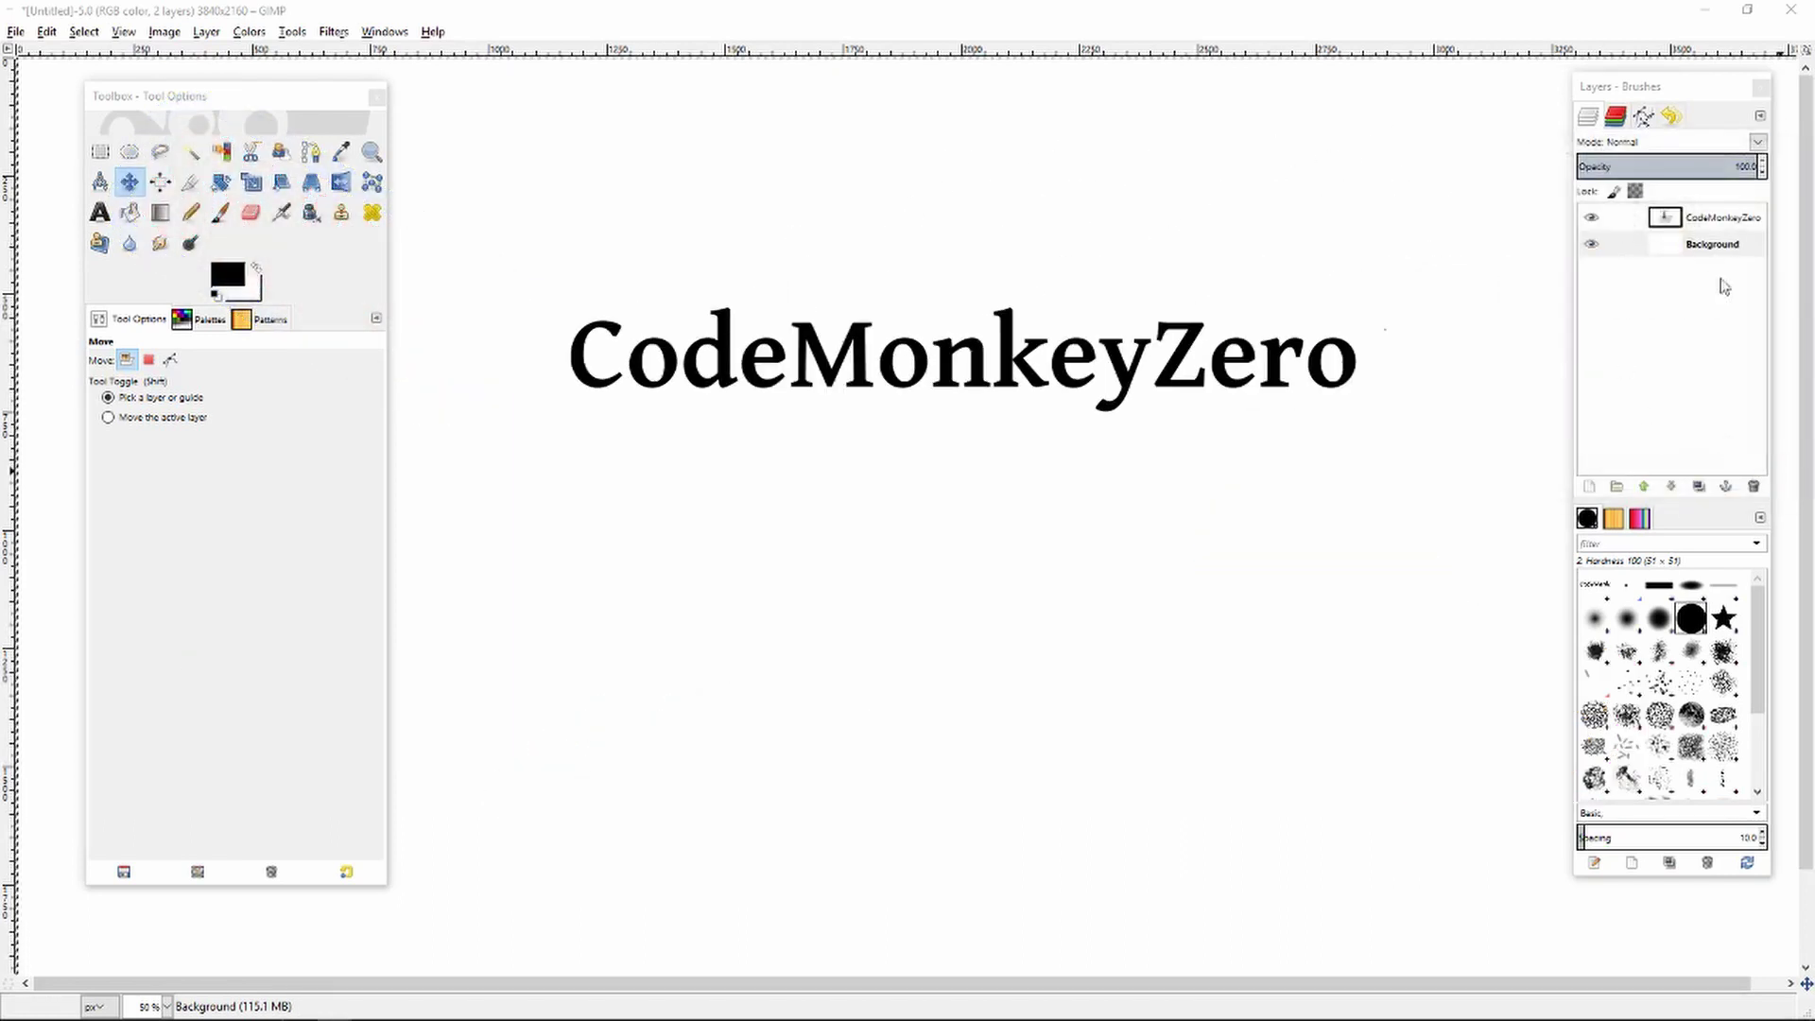
left_click(1721, 223)
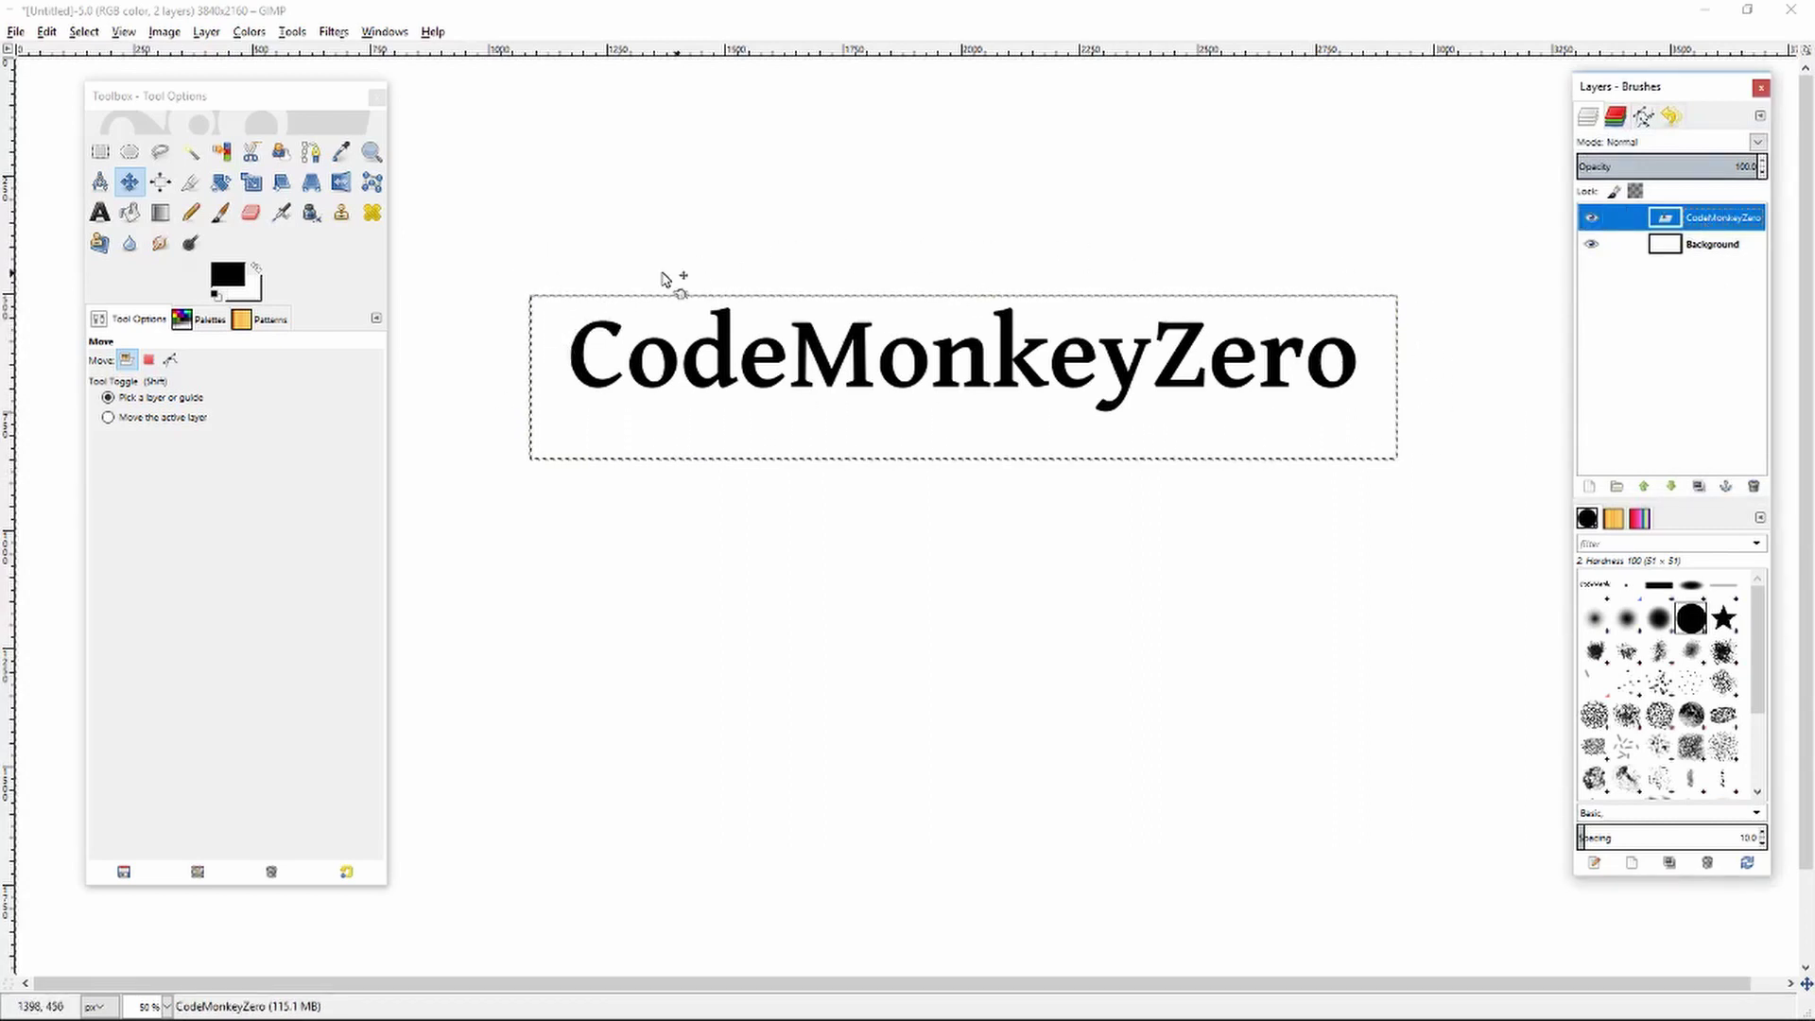
left_click(1589, 486)
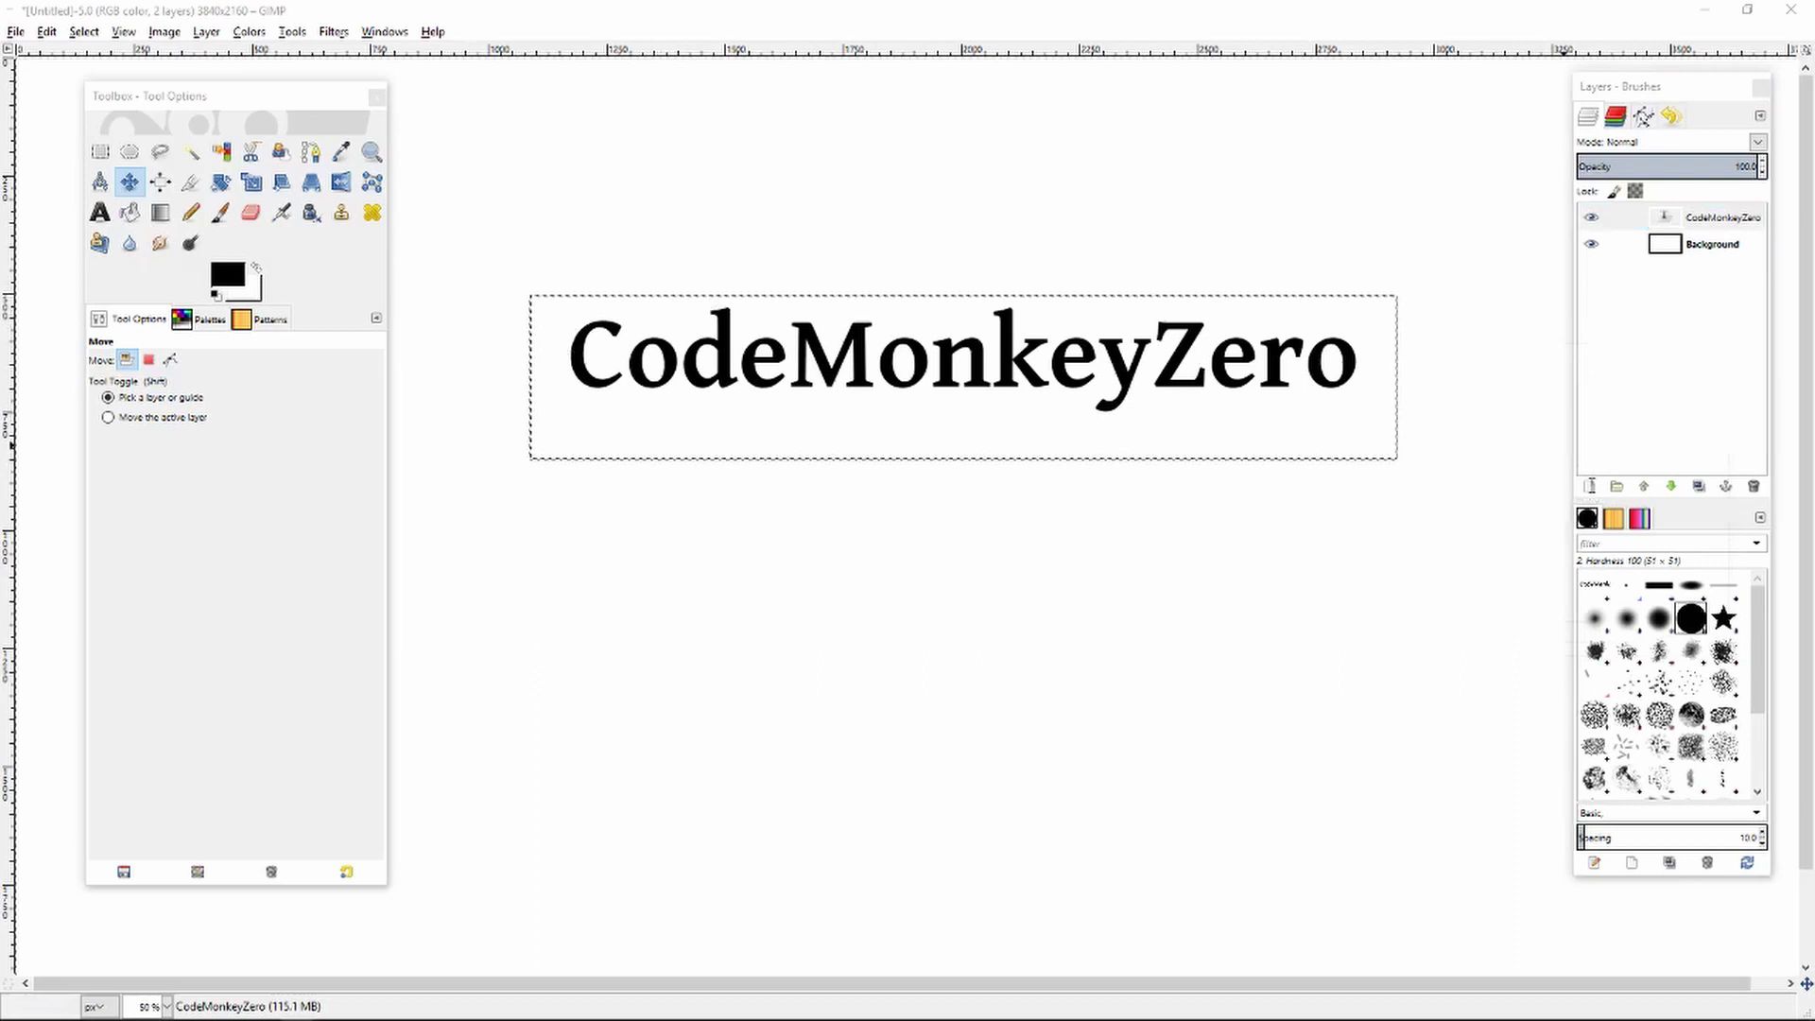
left_click(1595, 640)
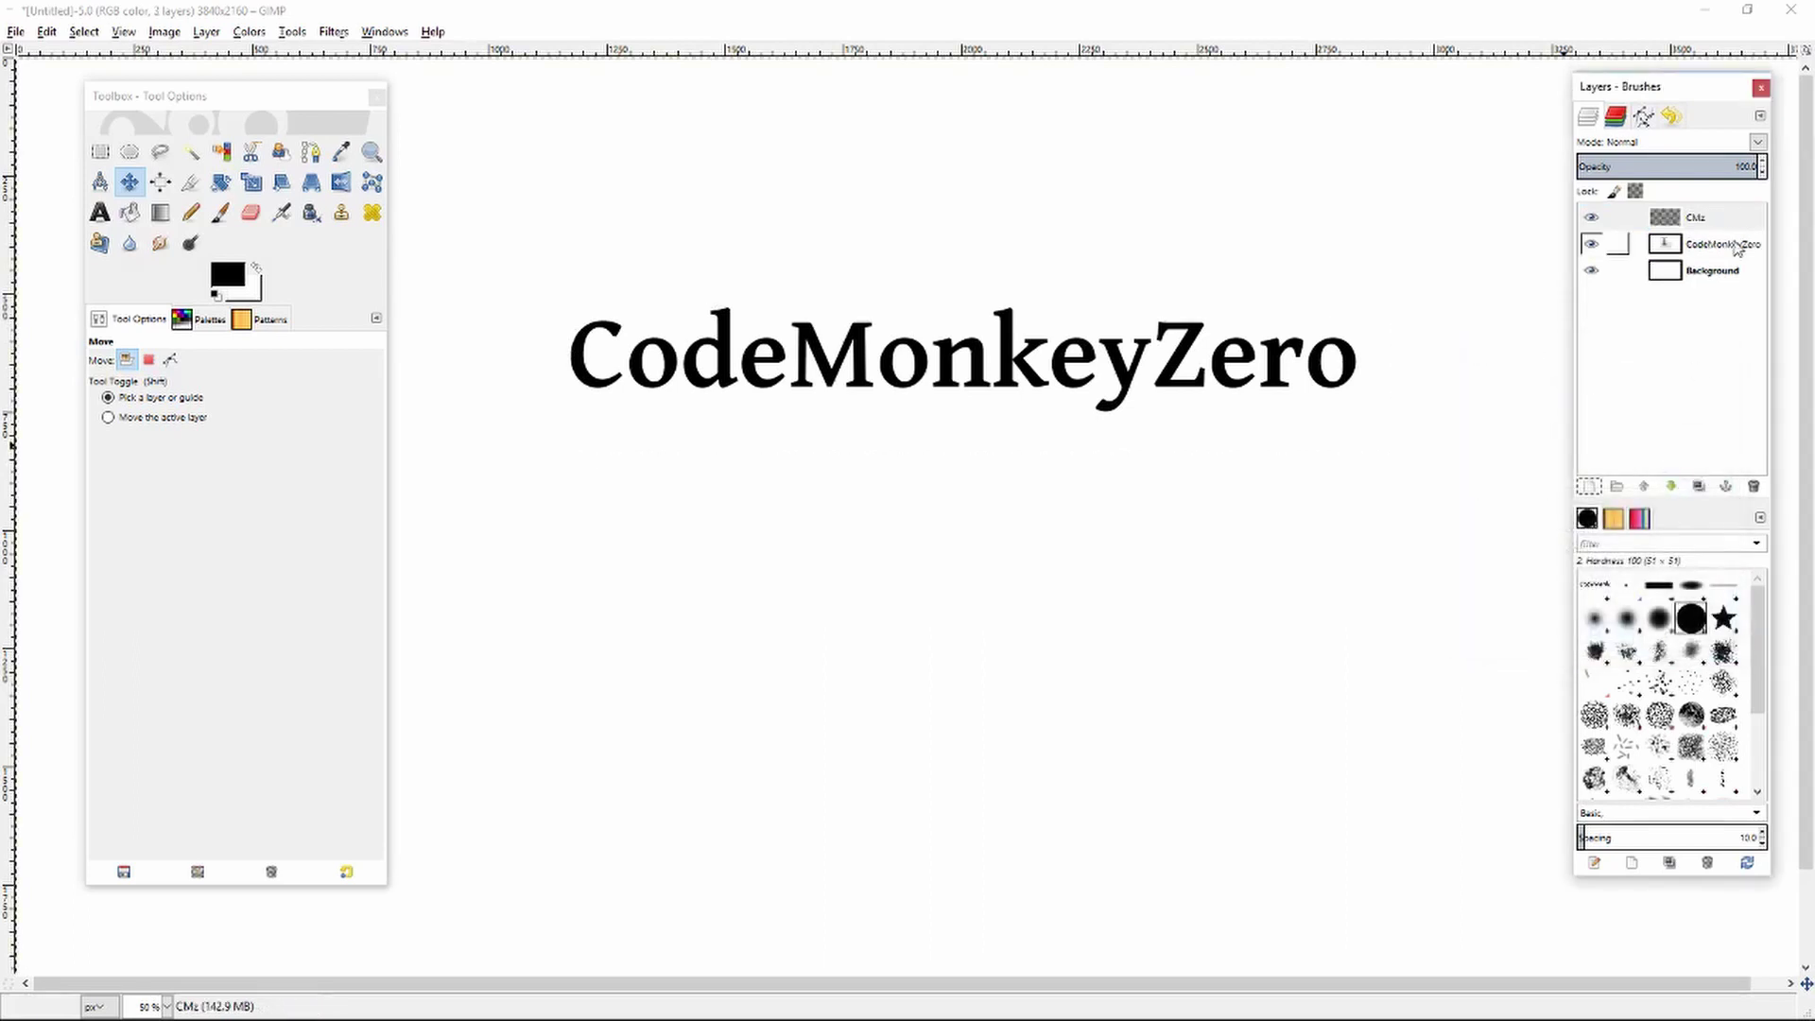
mouse_move(1697, 219)
left_mouse_down()
mouse_move(1721, 267)
mouse_move(1709, 243)
left_mouse_up()
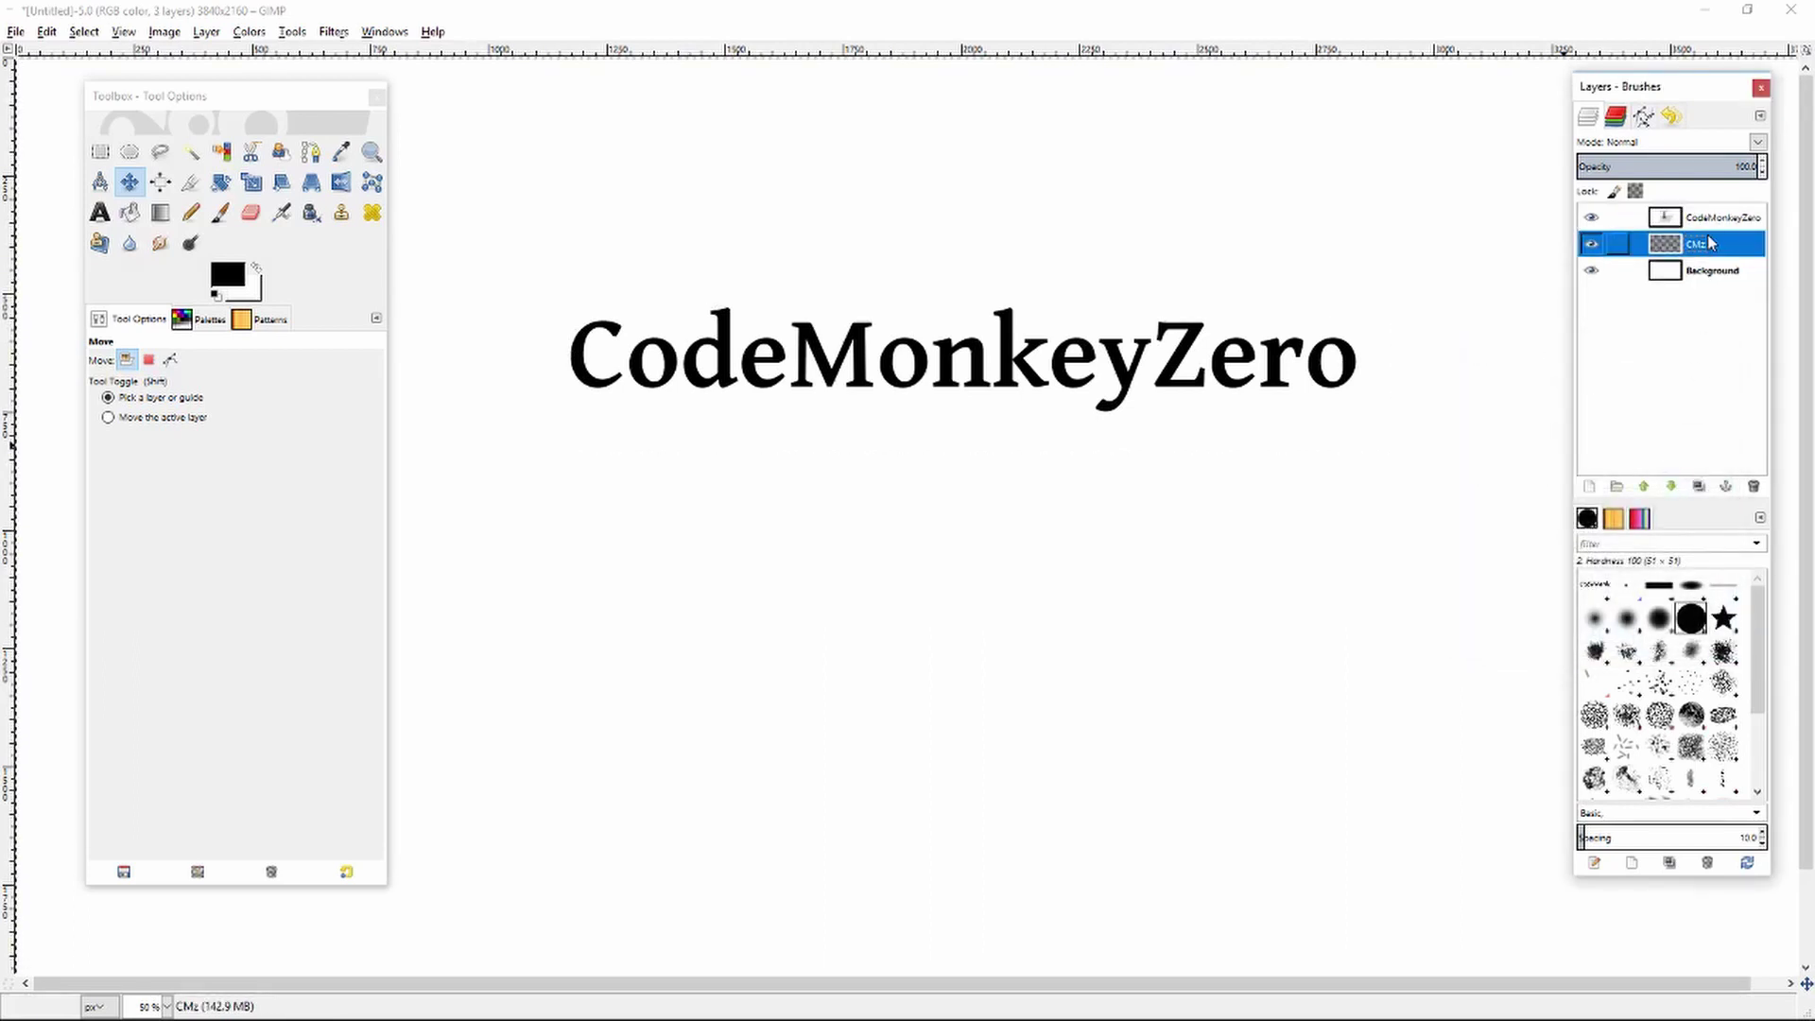
Draw a rounded rectangle selection around the text, grow it 10 px, then border it 20 px.
left_click(99, 151)
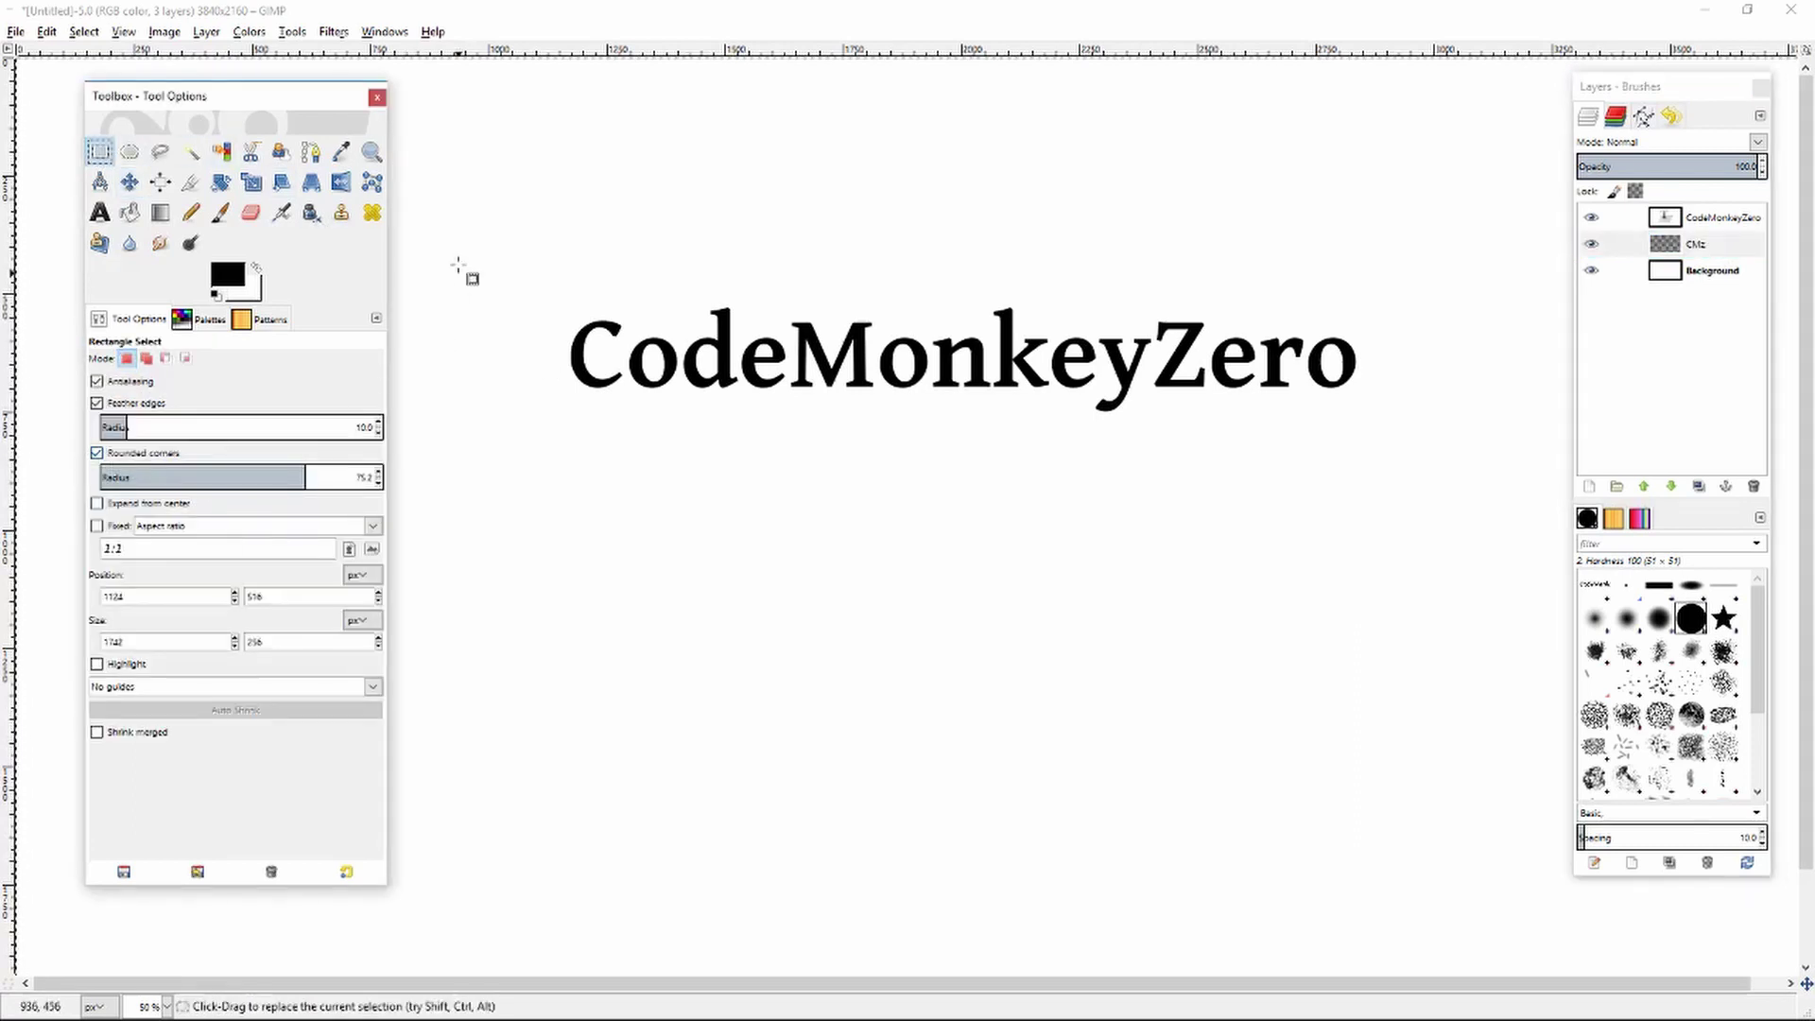
left_click_drag(545, 294, 1386, 421)
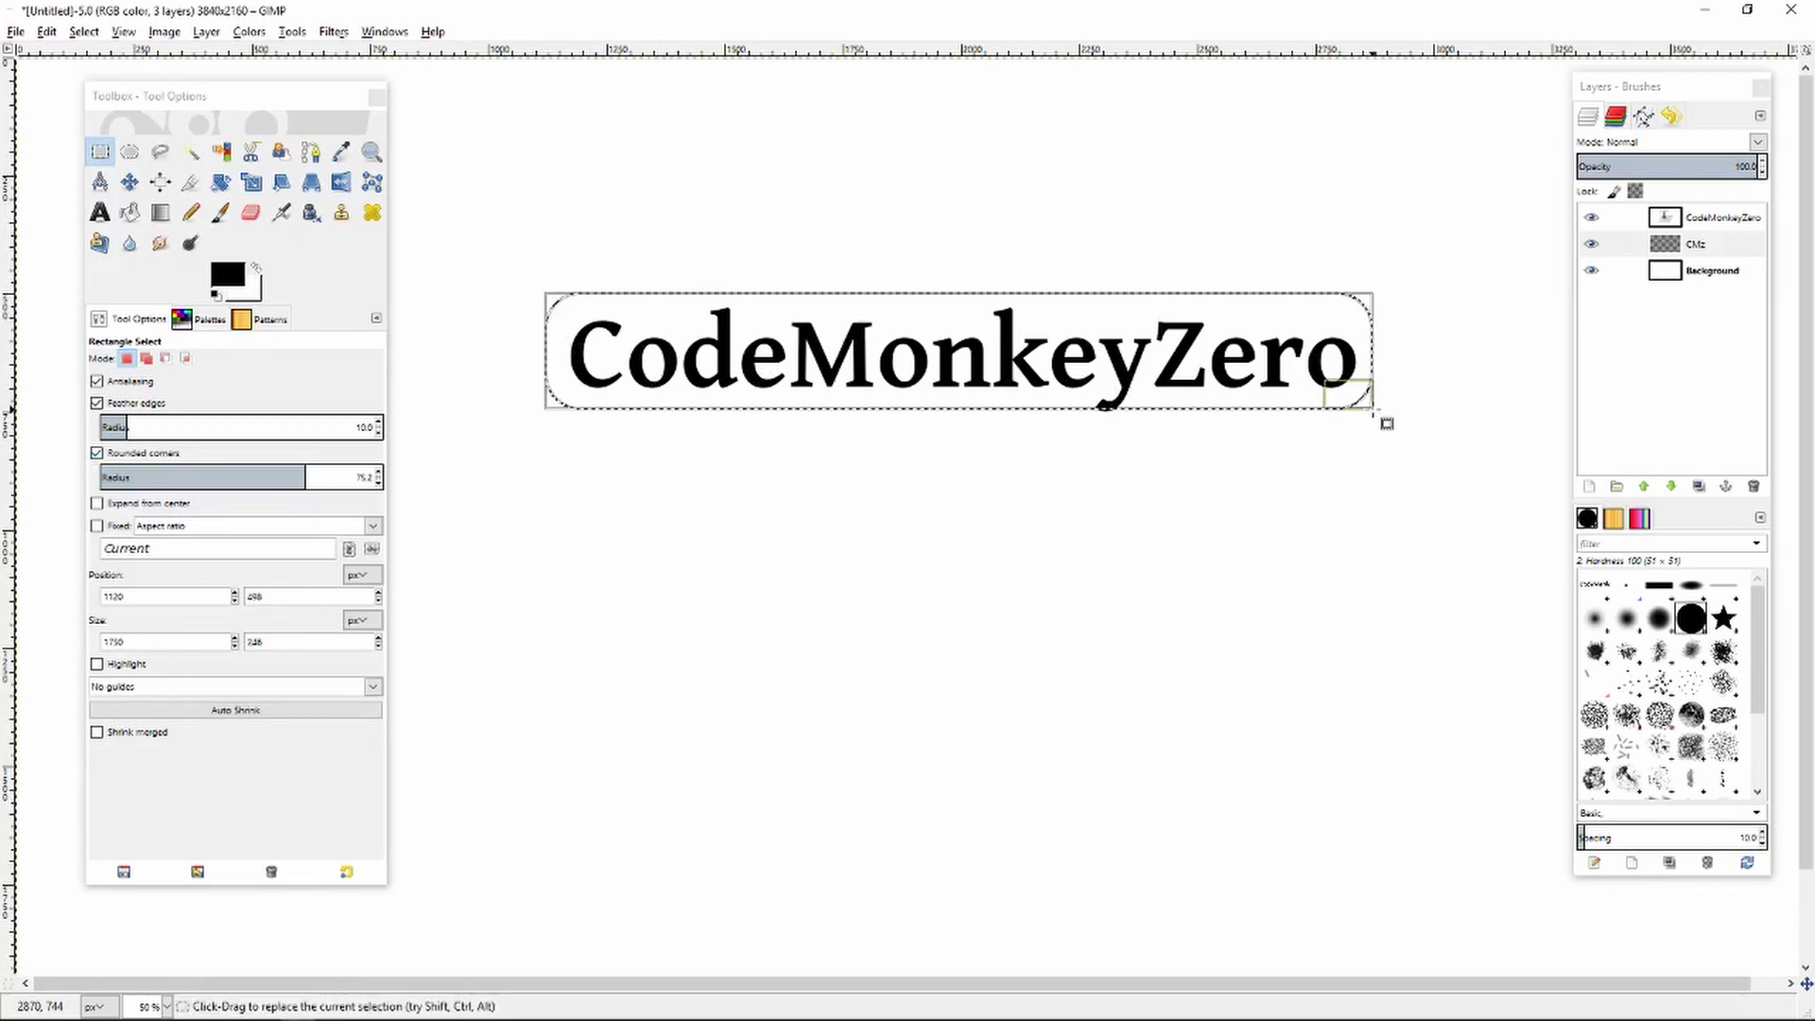
left_click(84, 32)
left_click(122, 281)
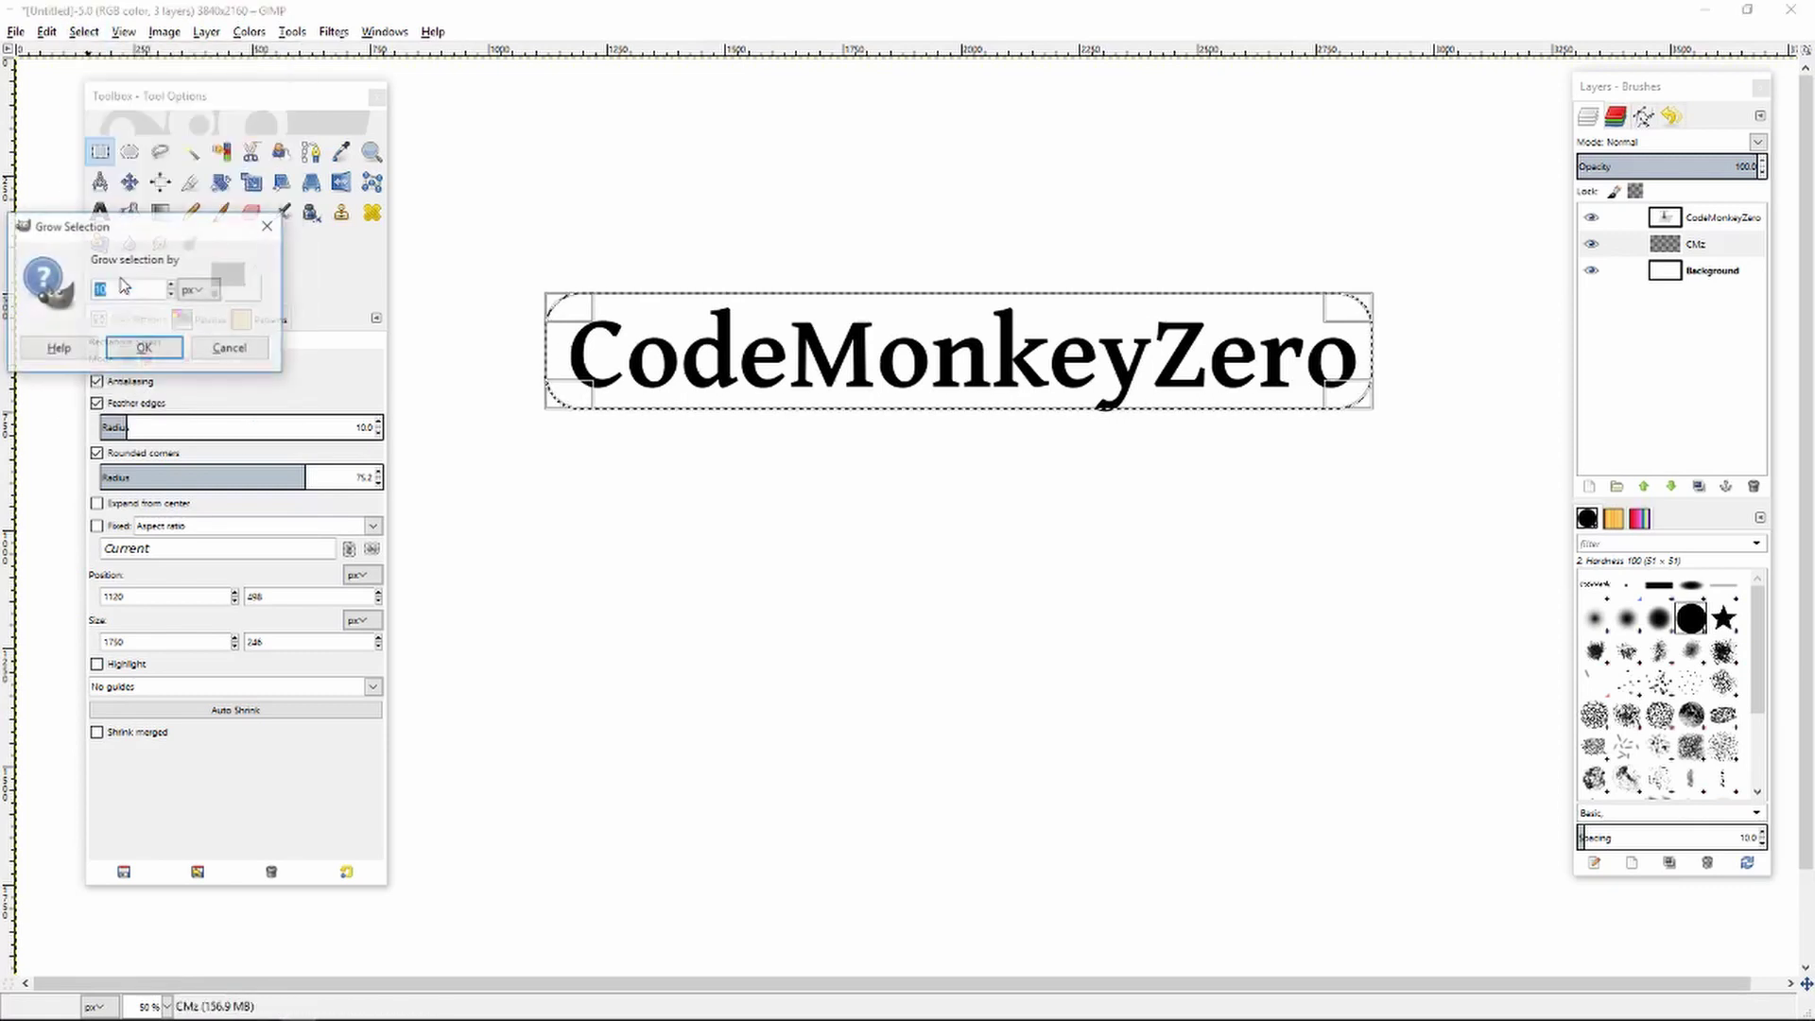
left_click(145, 348)
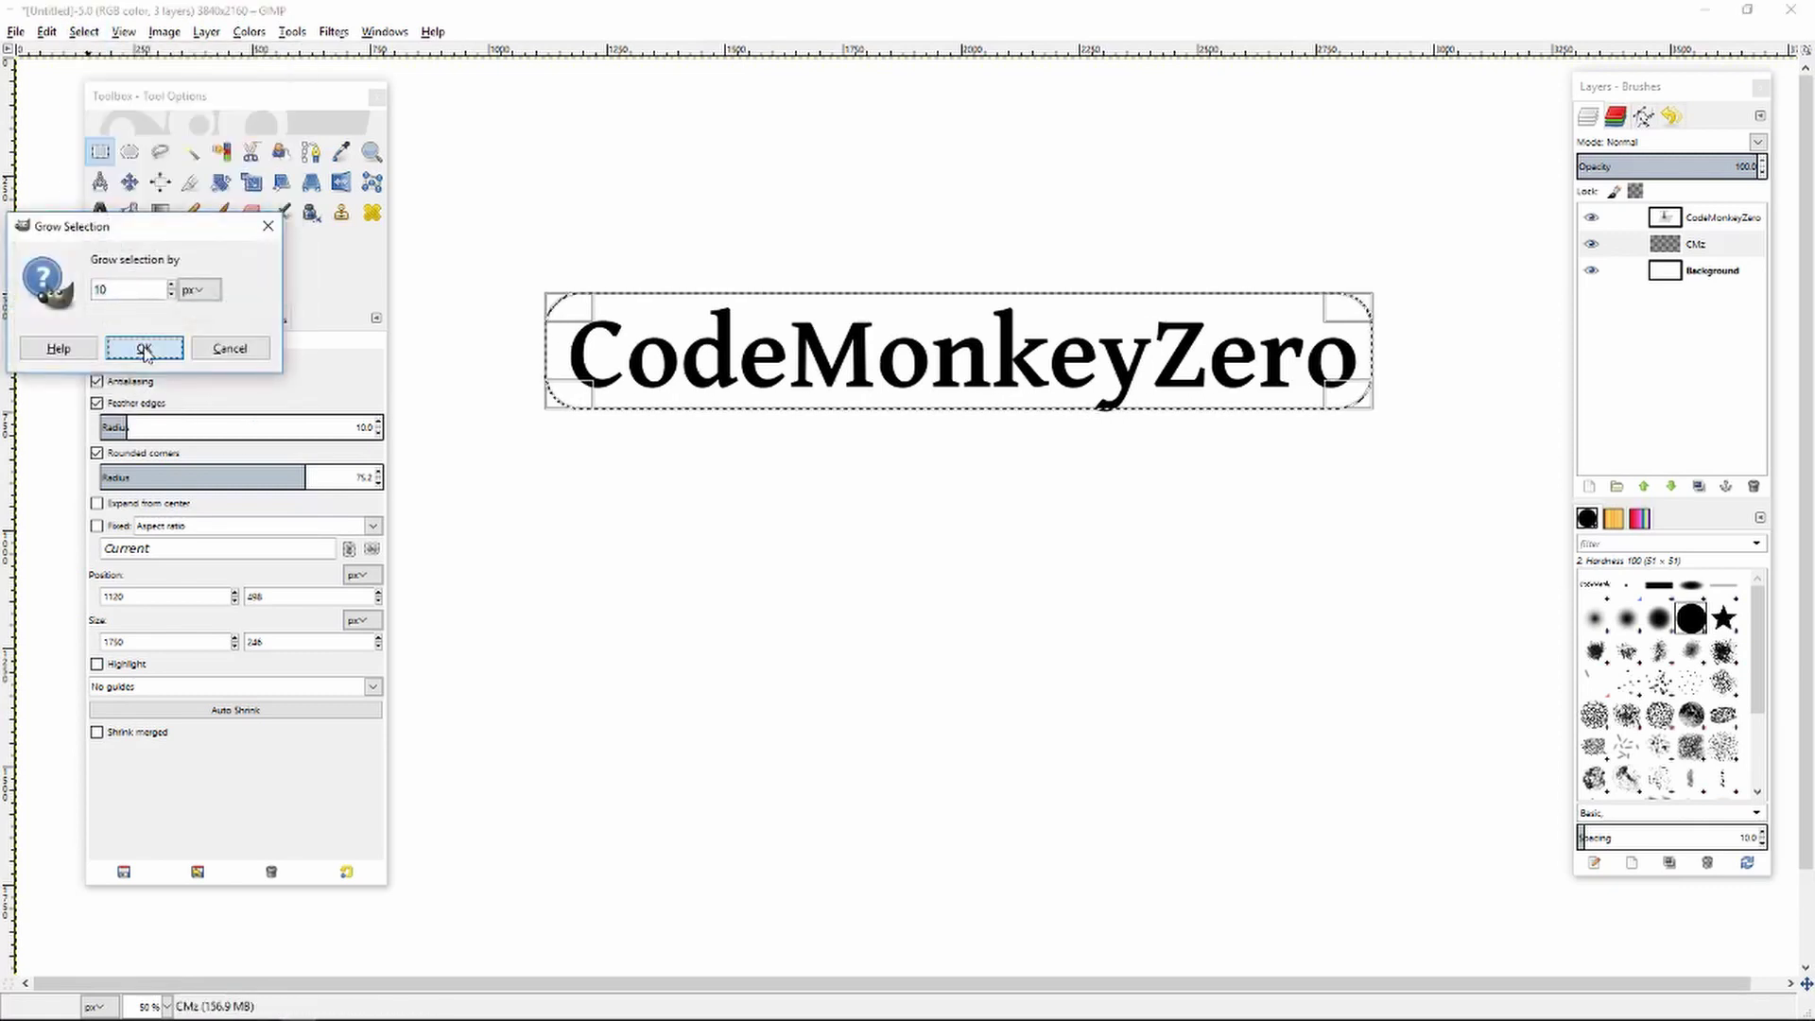
left_click(82, 32)
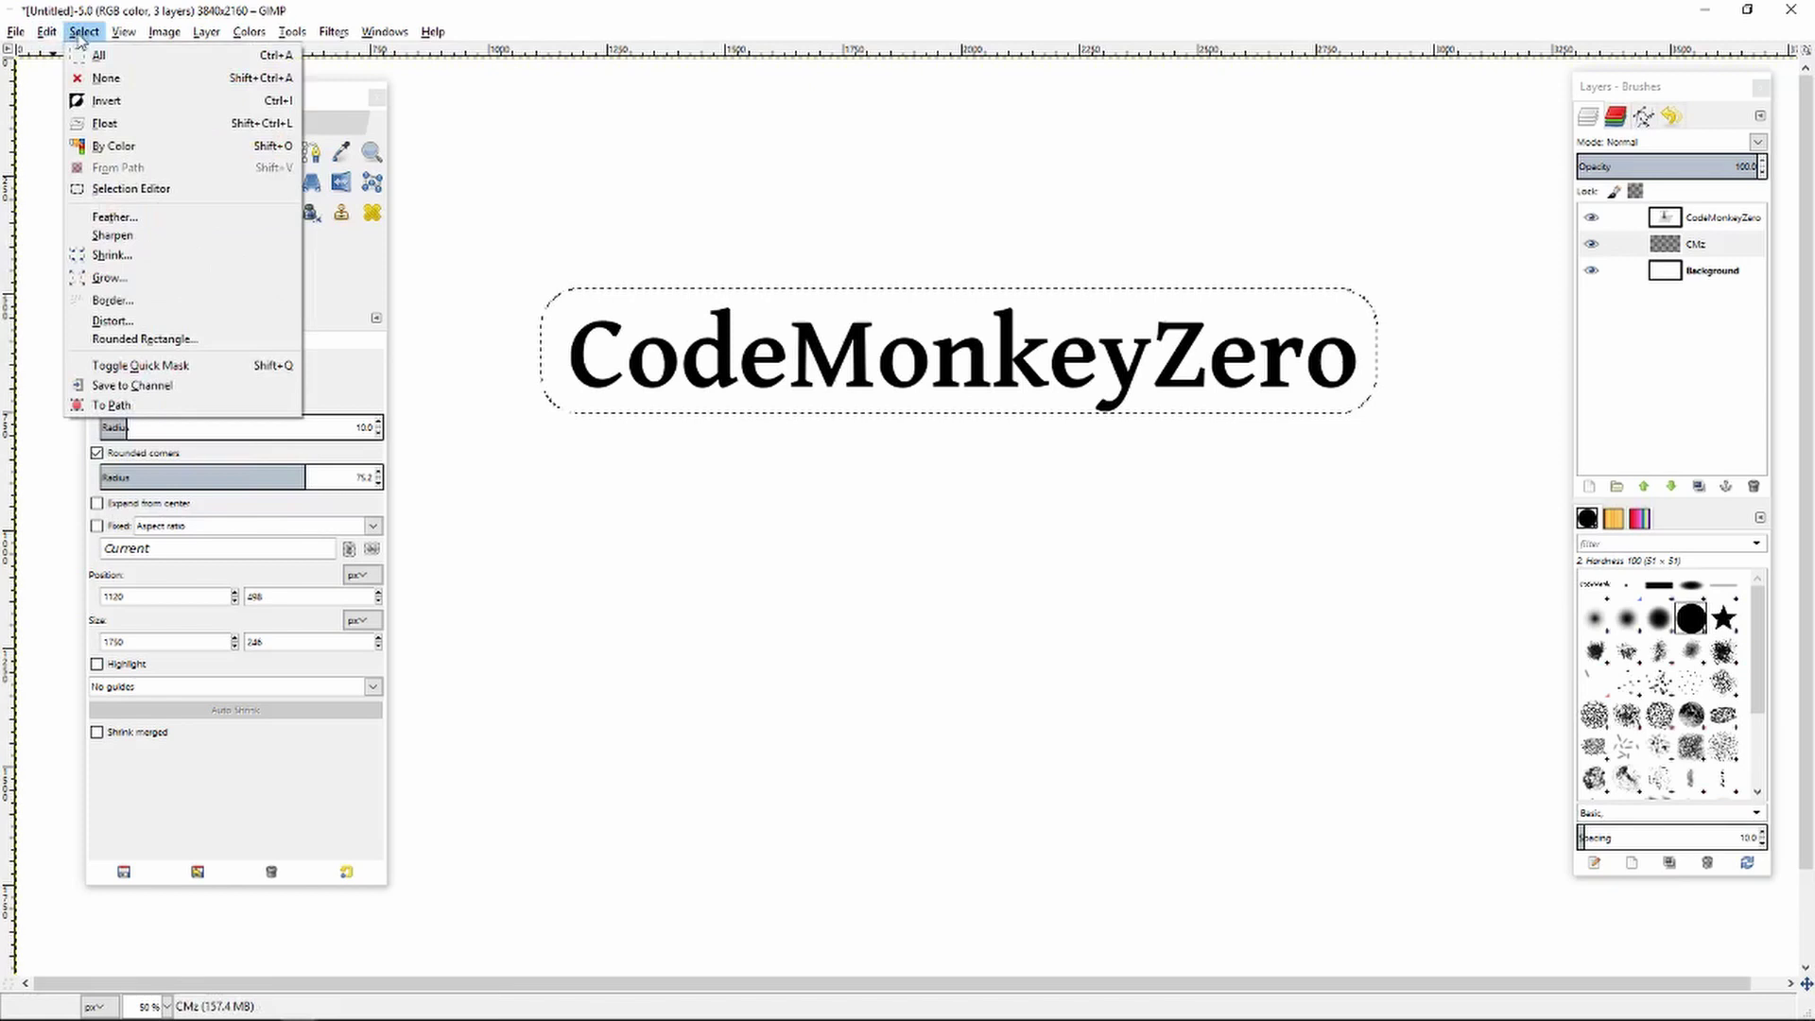
left_click(112, 300)
left_click(142, 398)
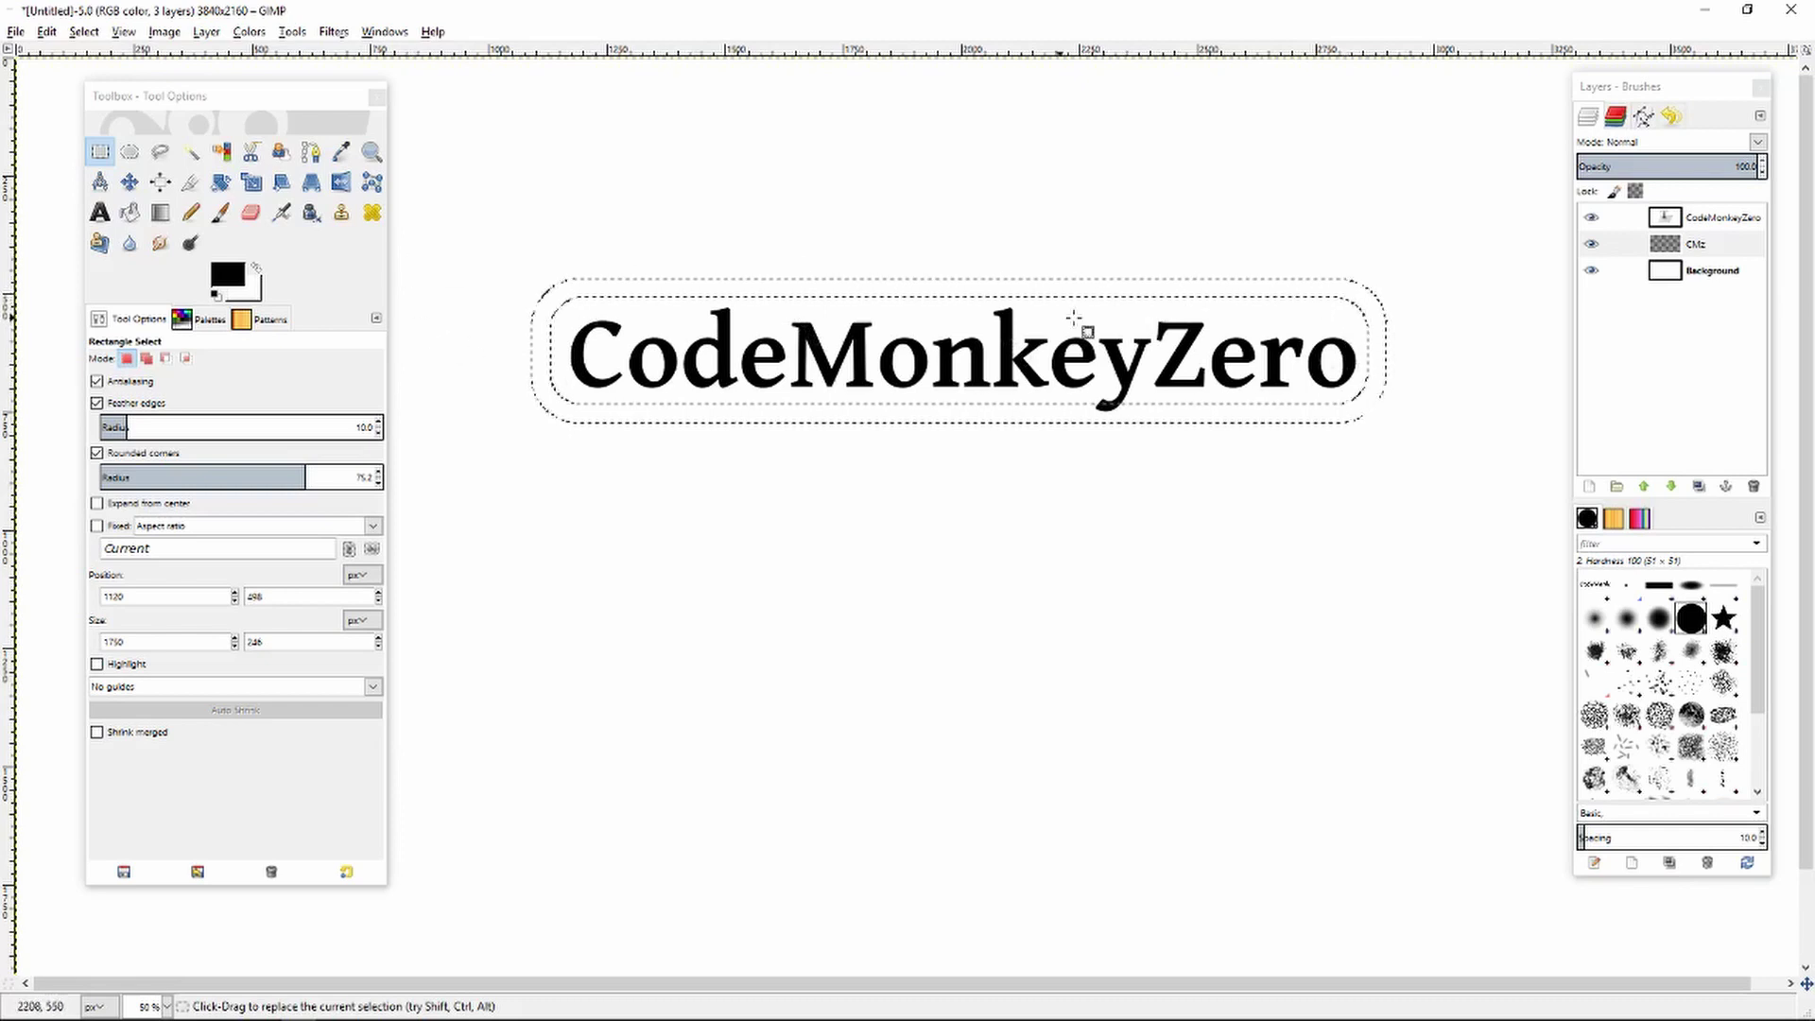
Paint the border selection black with the Paintbrush and move the CMz layer down 10 px.
left_click(219, 212)
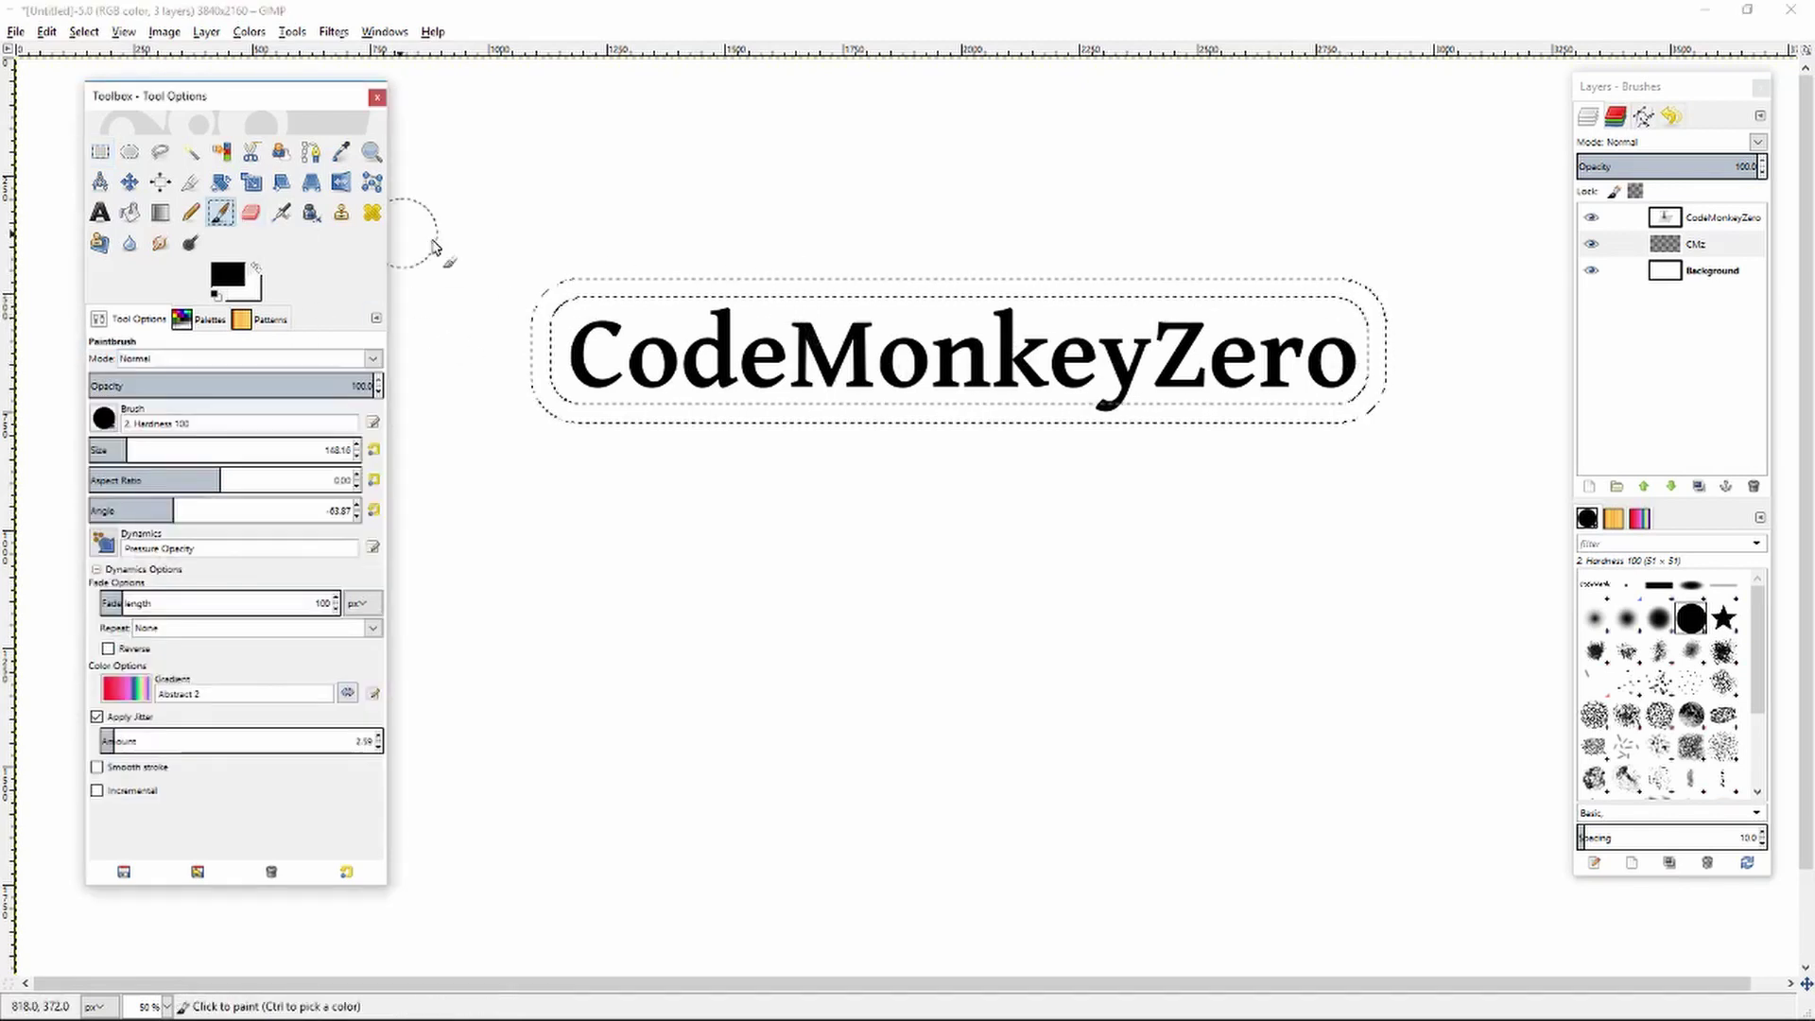
mouse_move(605, 288)
left_mouse_down()
mouse_move(578, 414)
mouse_move(1007, 431)
left_mouse_up()
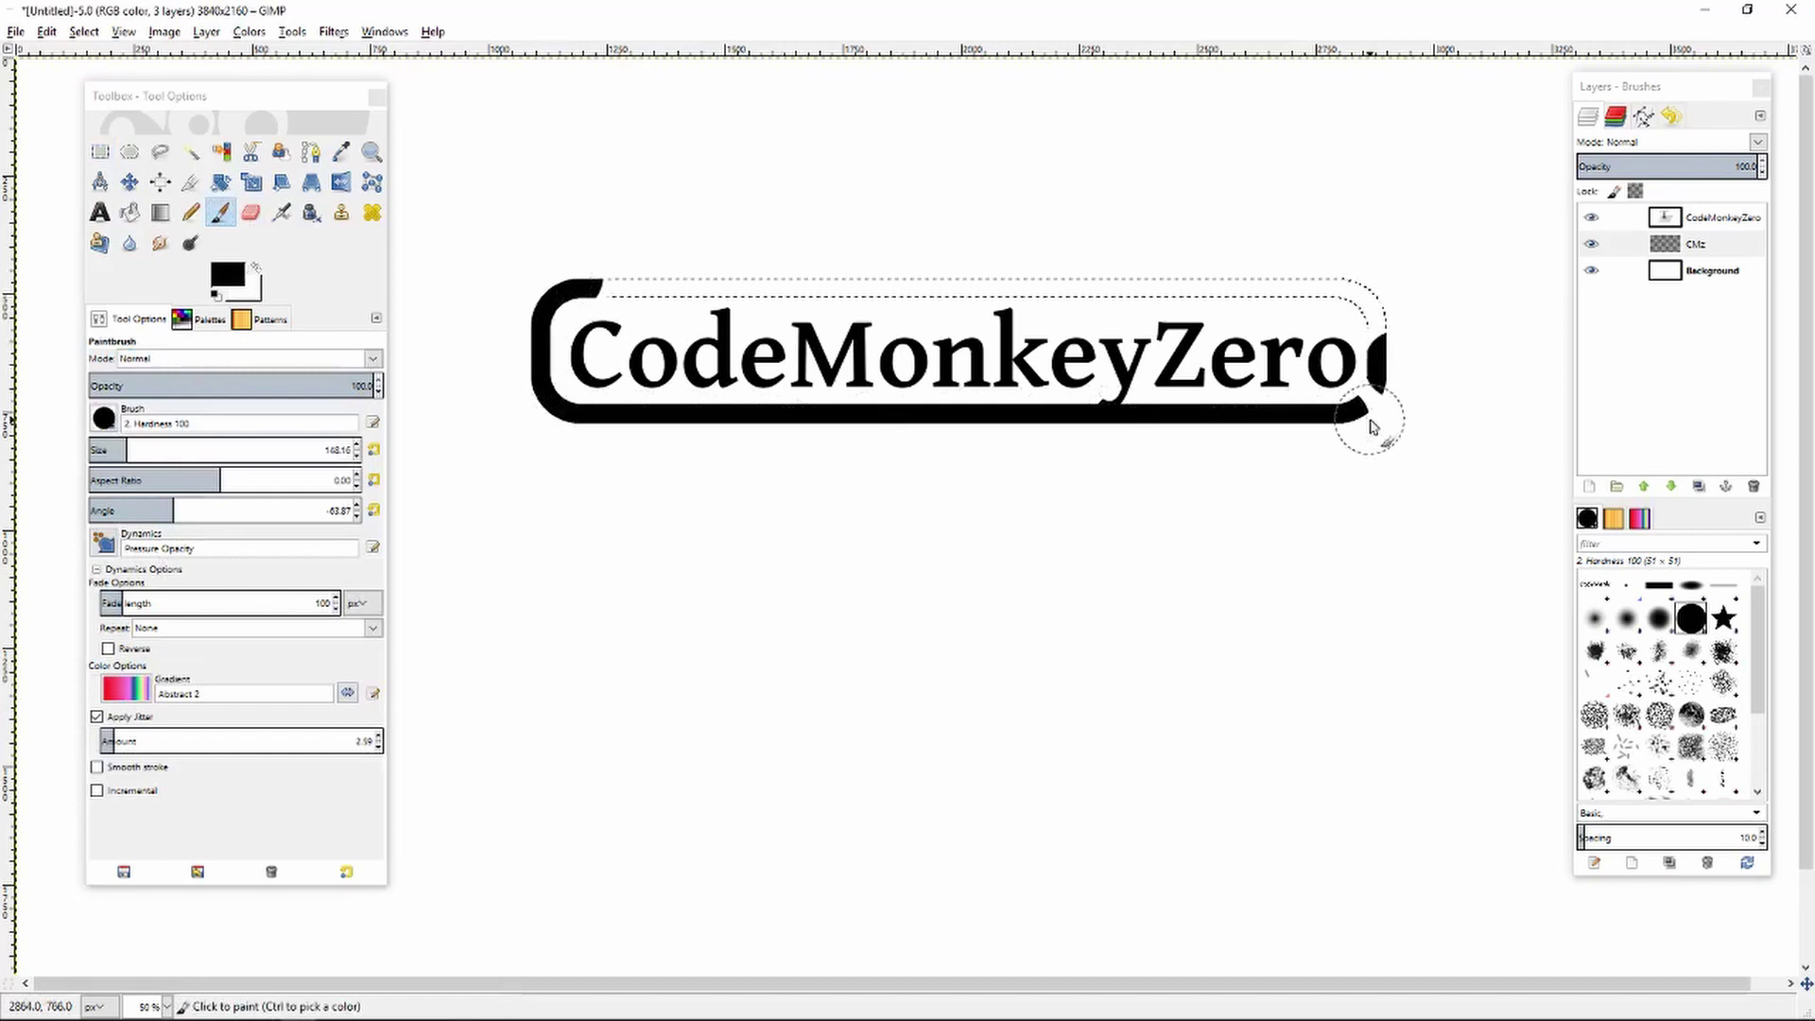
left_click_drag(1316, 290, 563, 294)
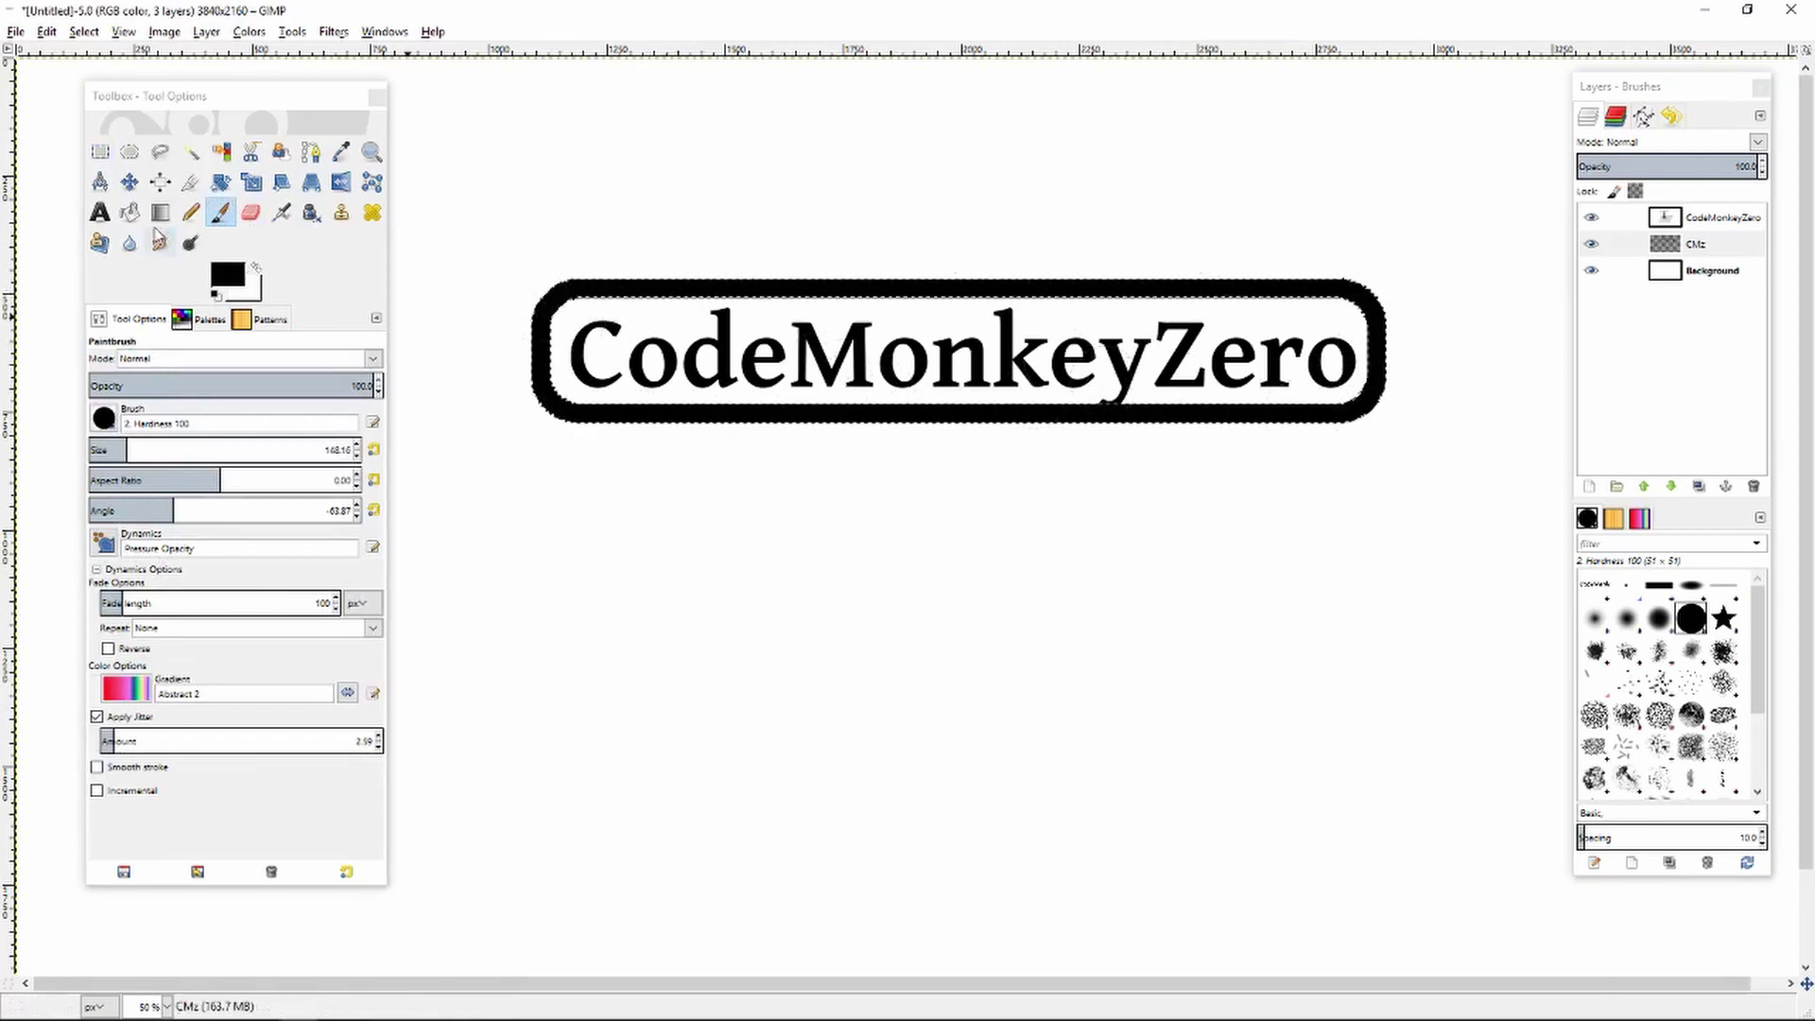
left_click(131, 183)
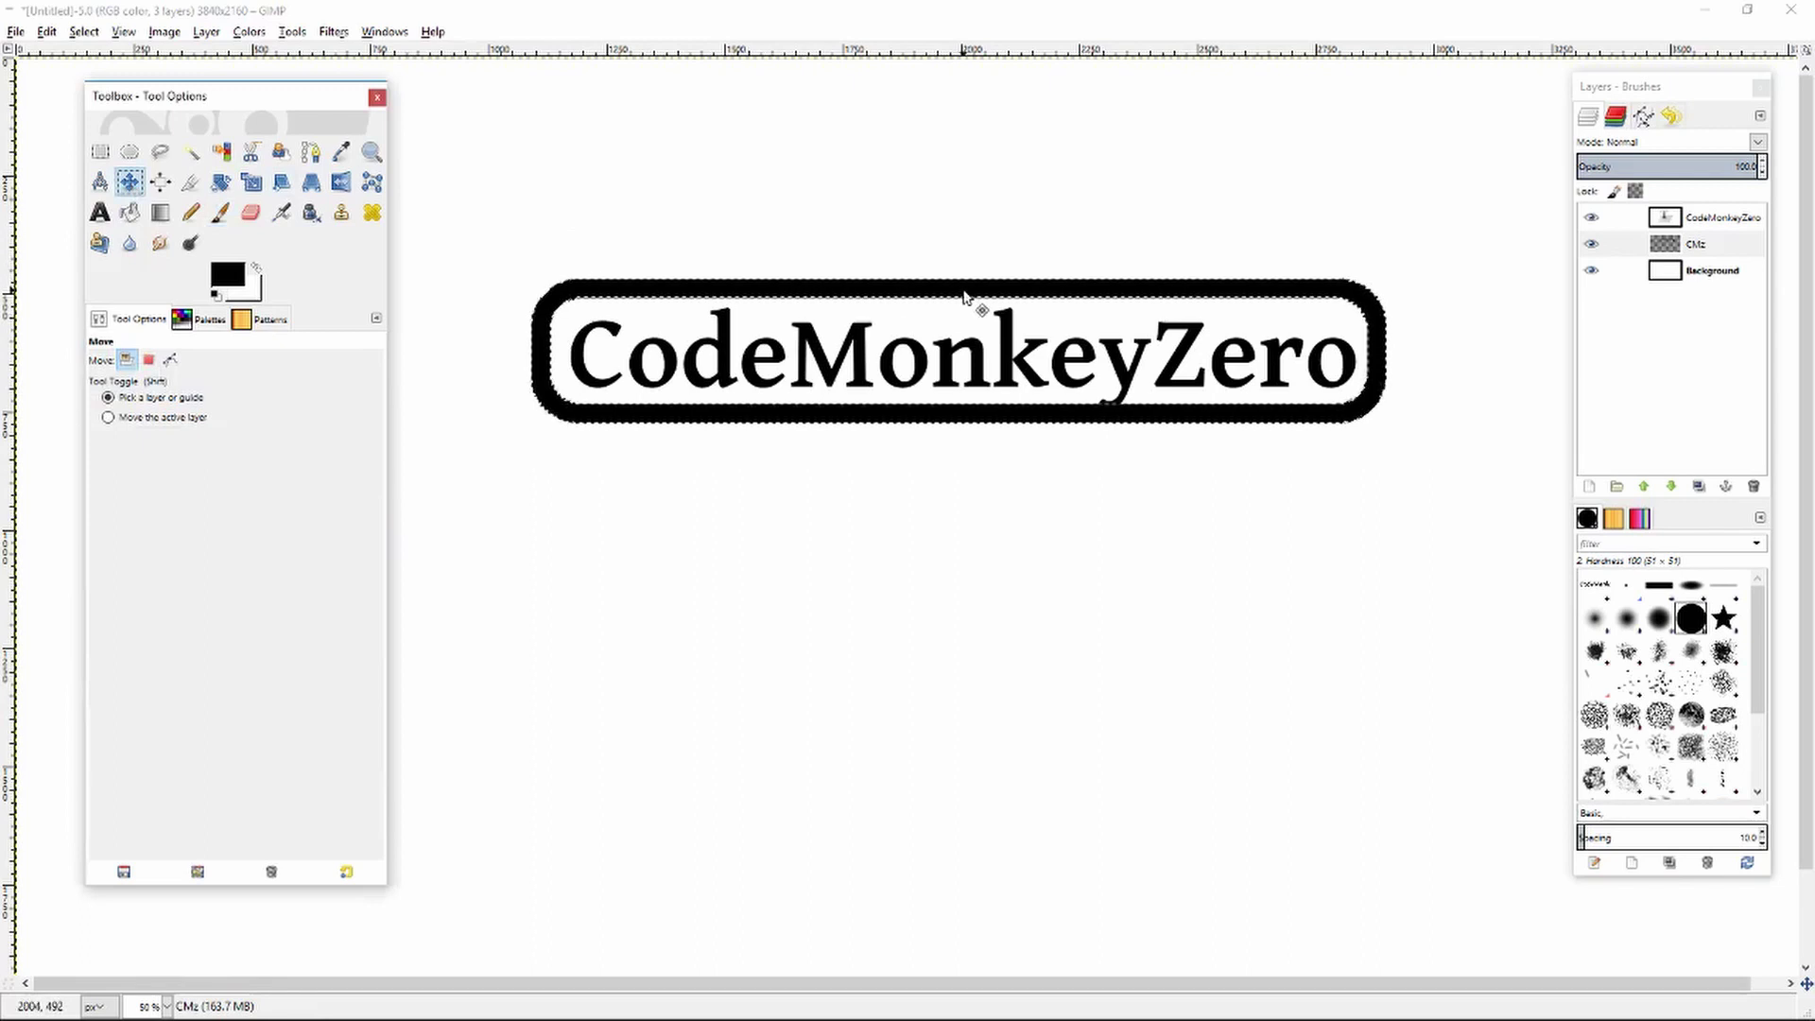
left_click_drag(963, 292, 964, 304)
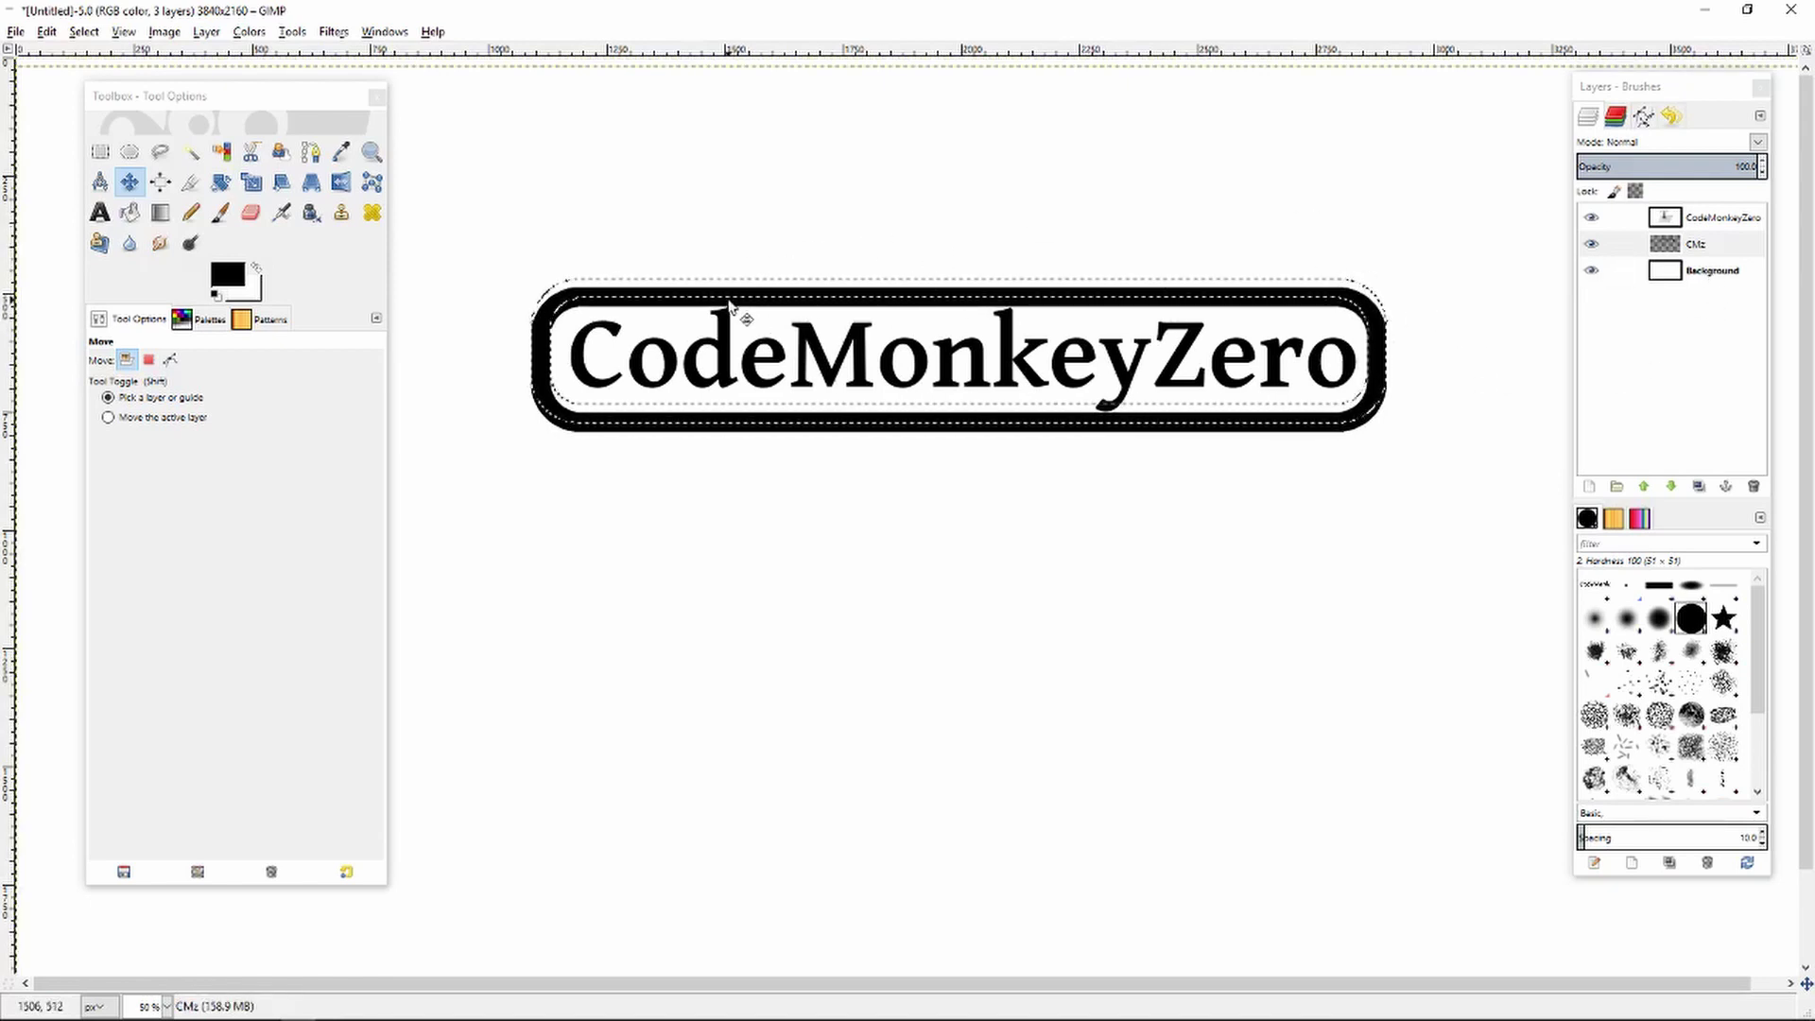
Merge the CodeMonkeyZero text layer down into the CMz layer.
left_click(1716, 247)
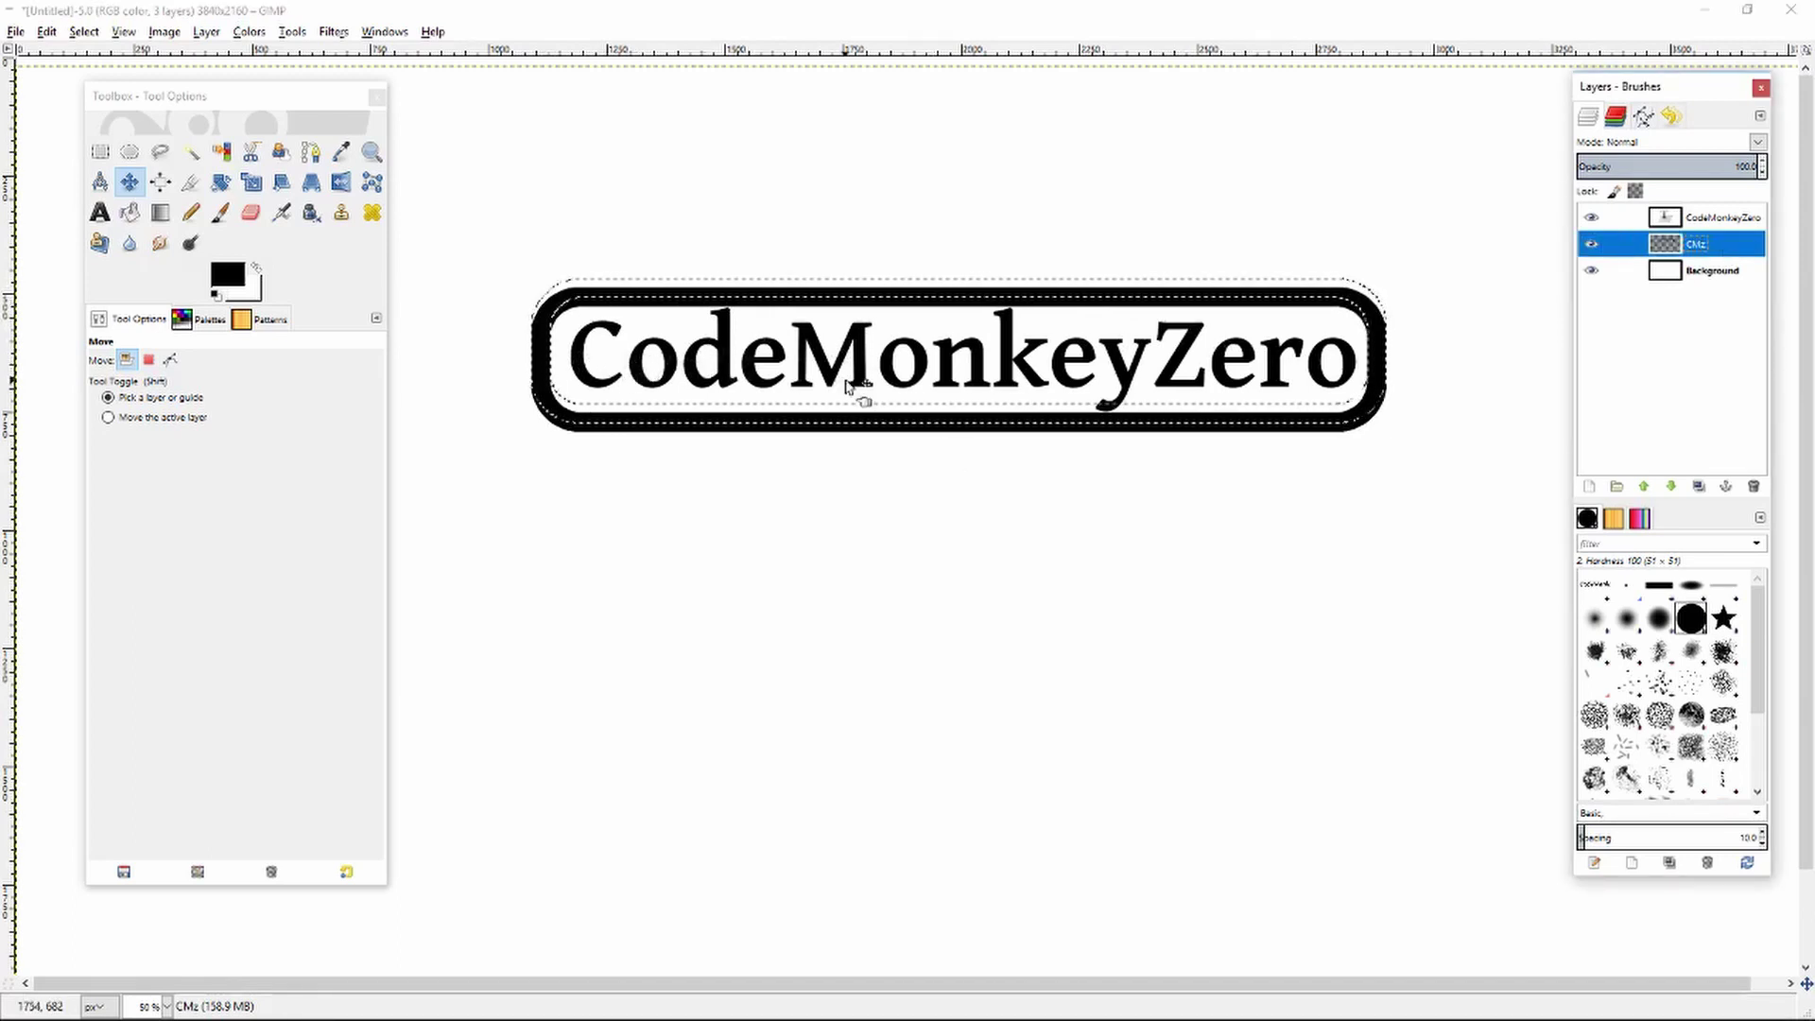
left_click(1718, 219)
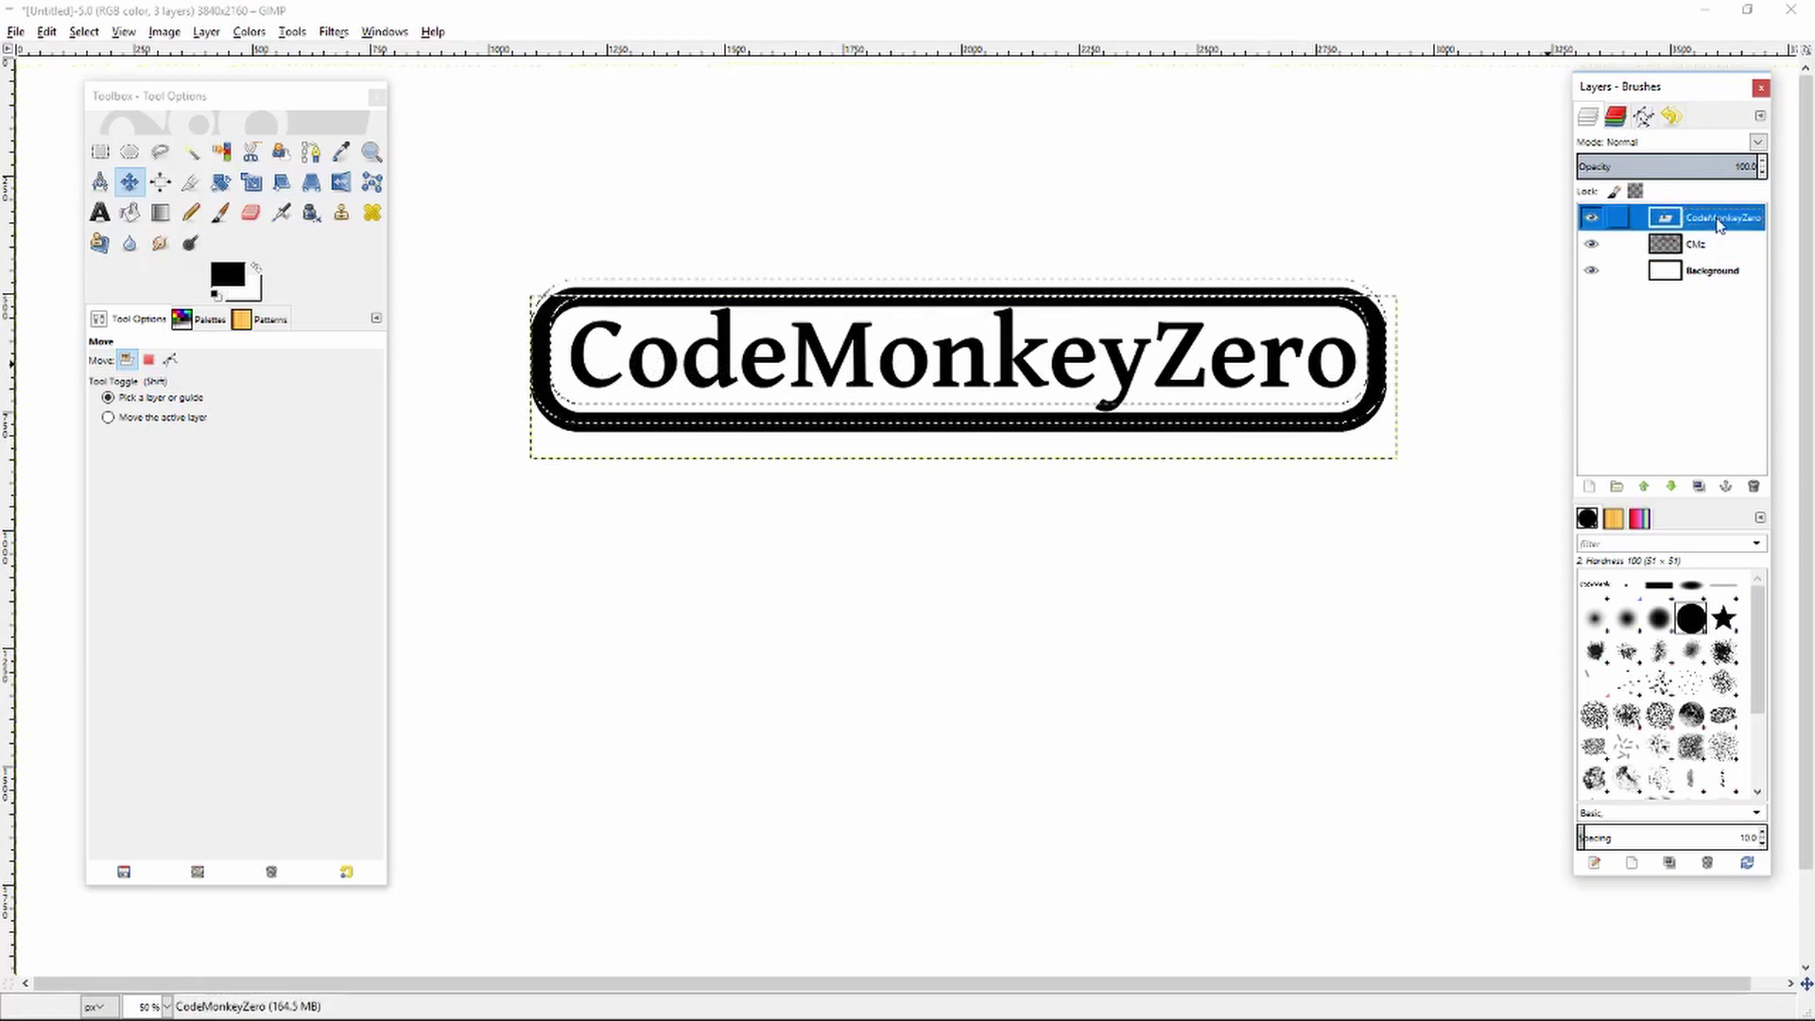
right_click(1719, 224)
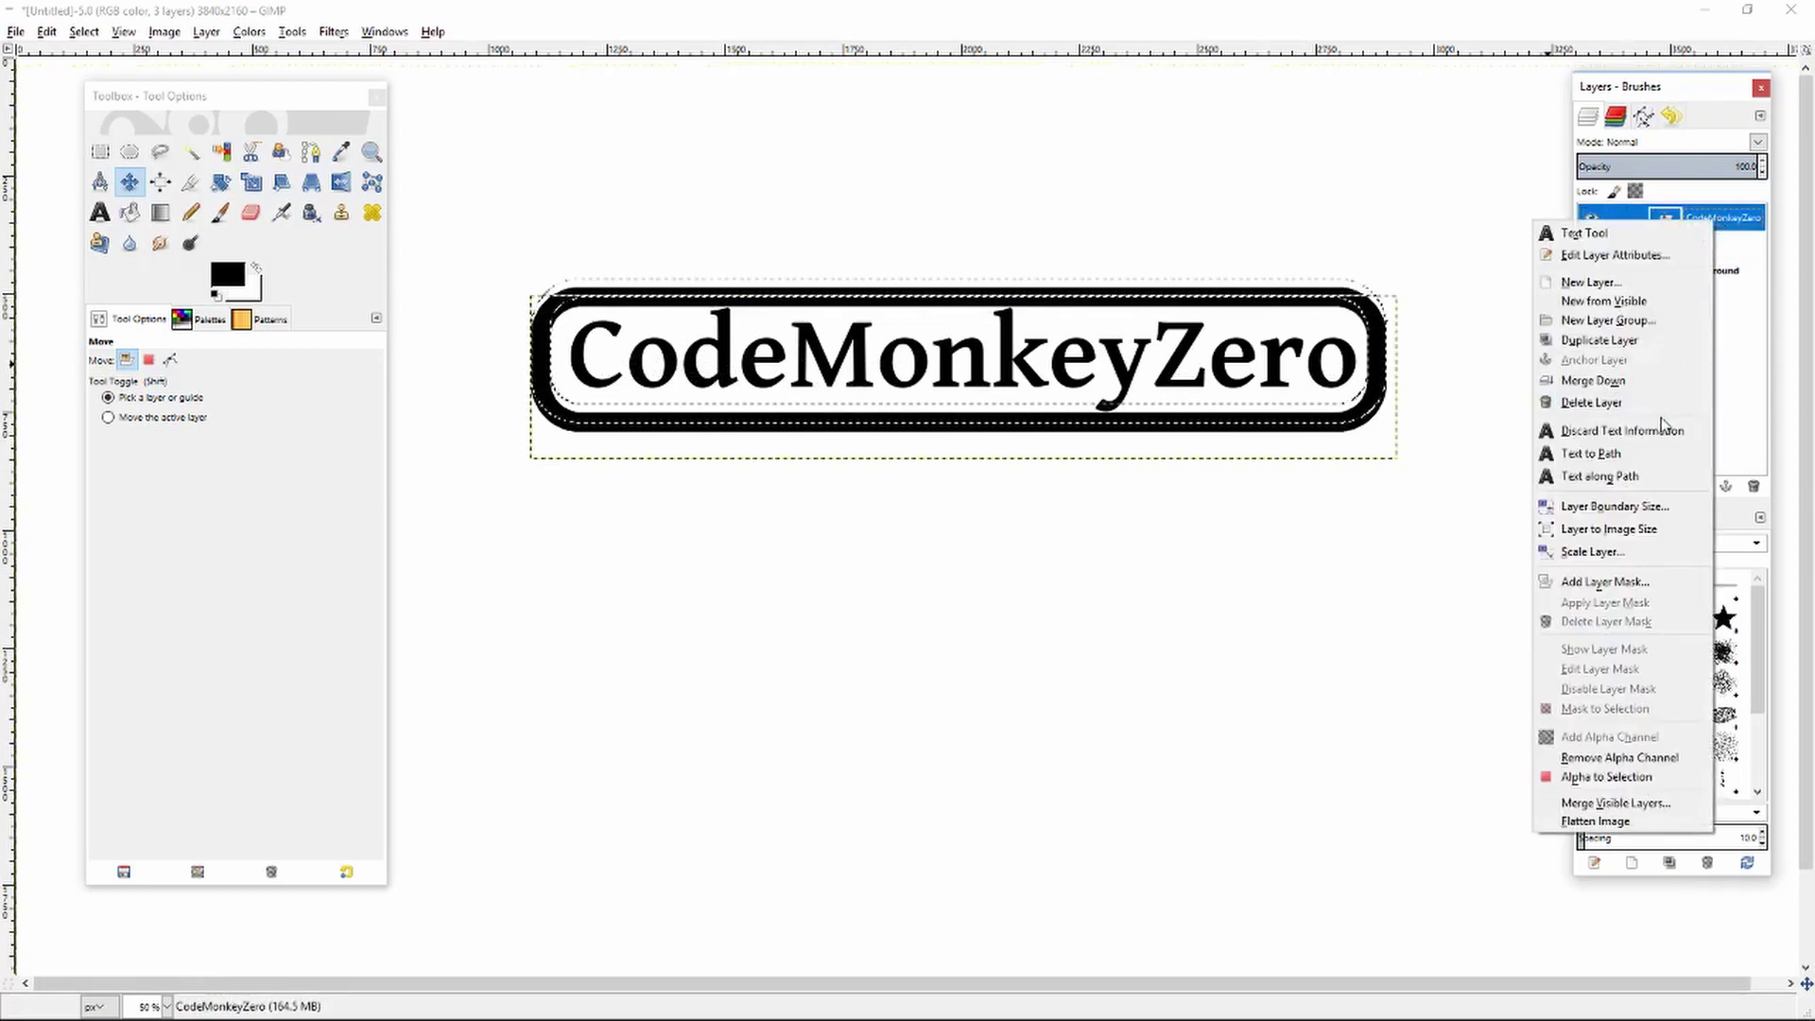
left_click(1596, 380)
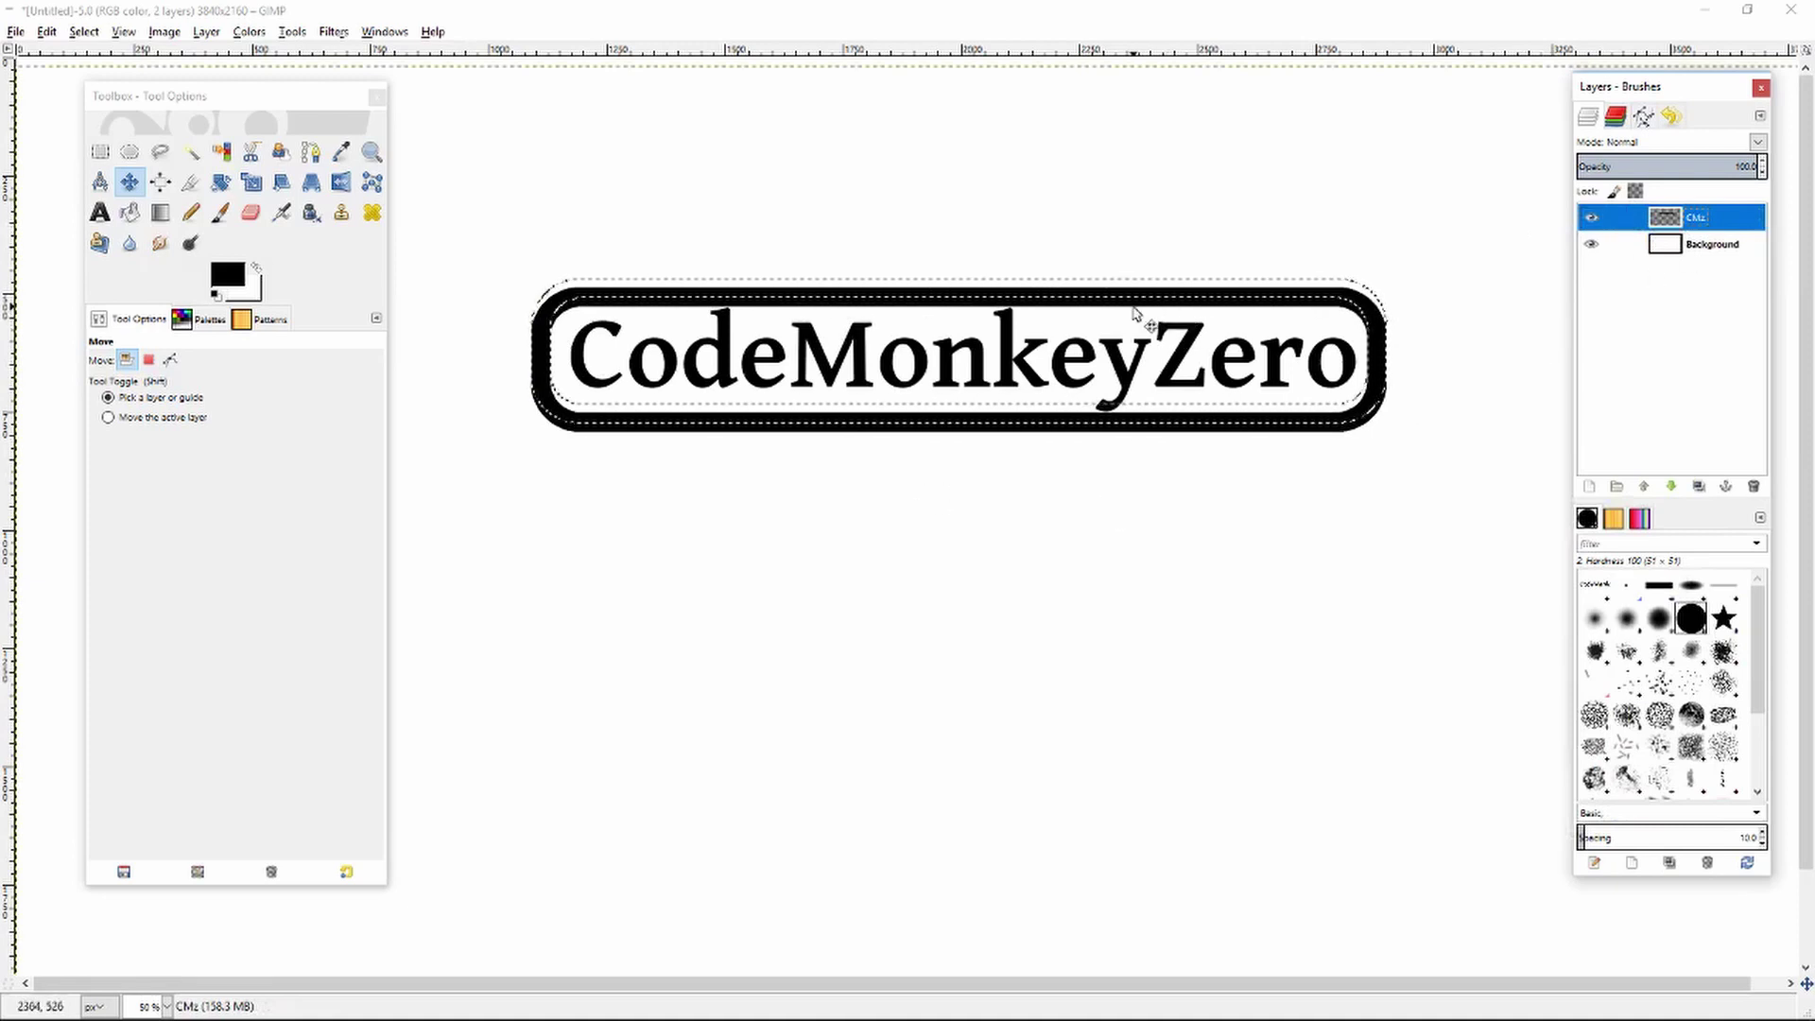
Select none with Ctrl+Shift+A and open Filters > Artistic > Cubism on CMz.
key("shift+ctrl+a")
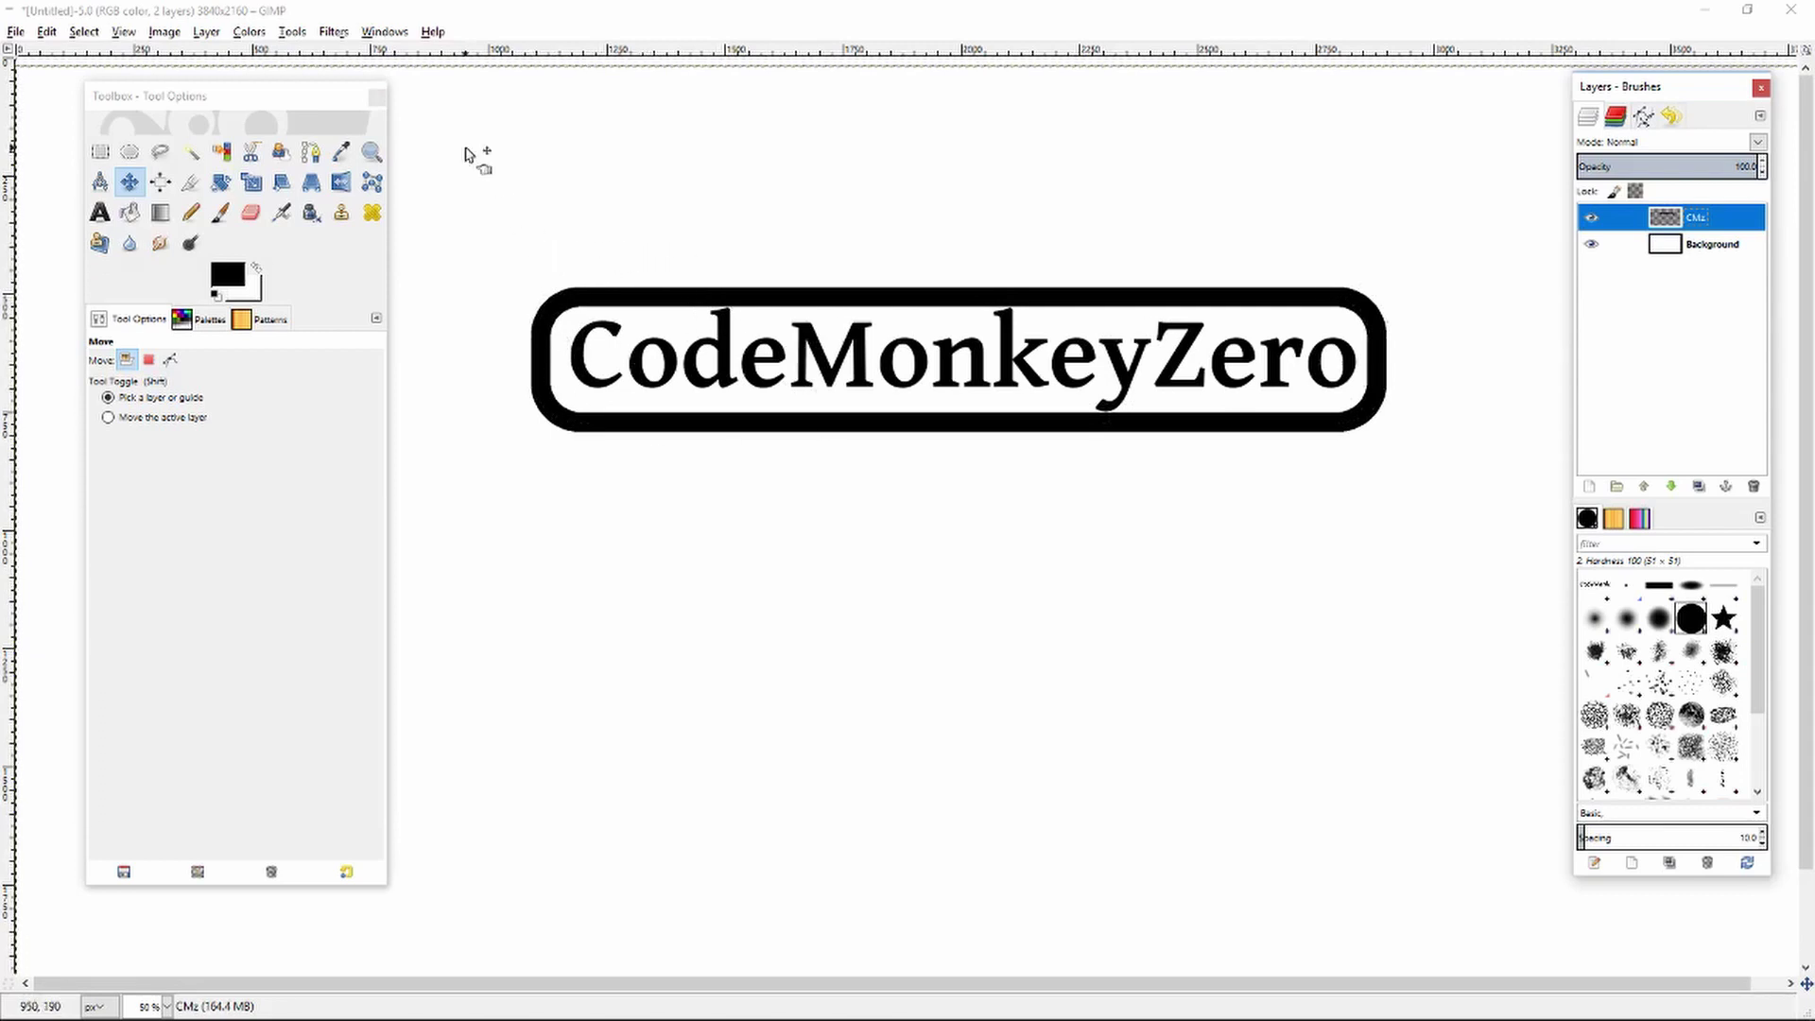
left_click(332, 32)
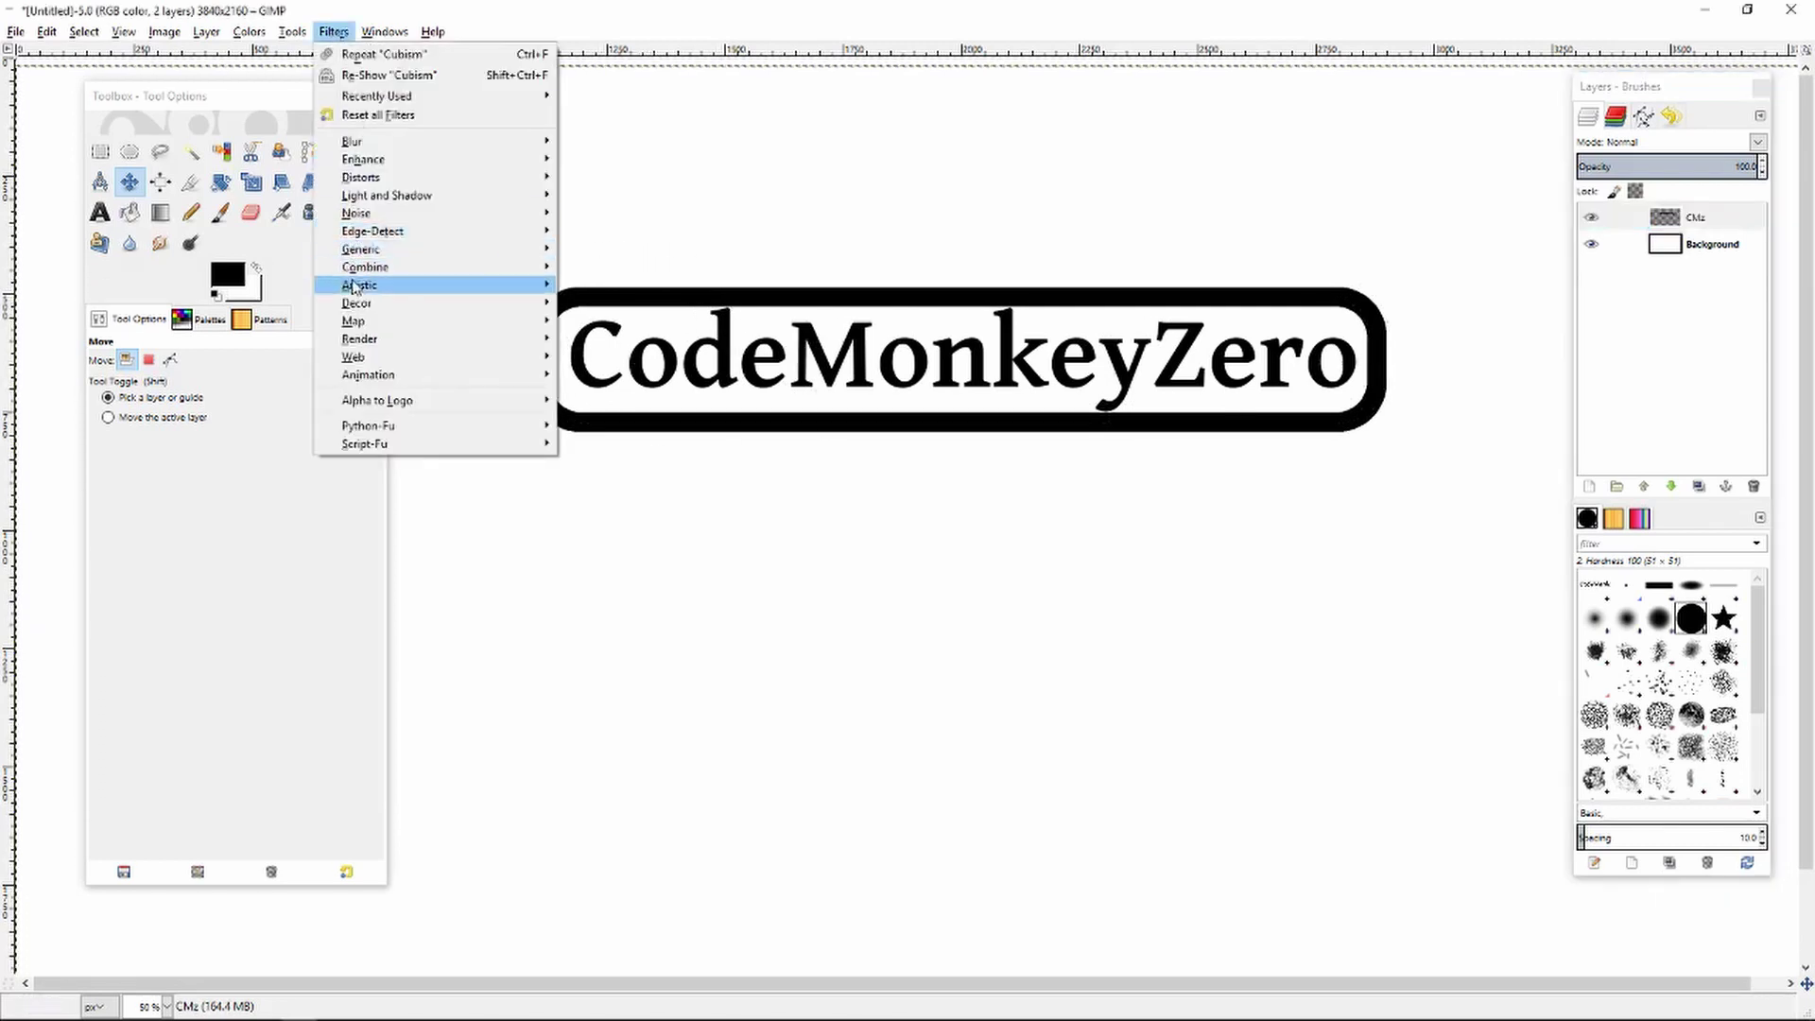
mouse_move(357, 289)
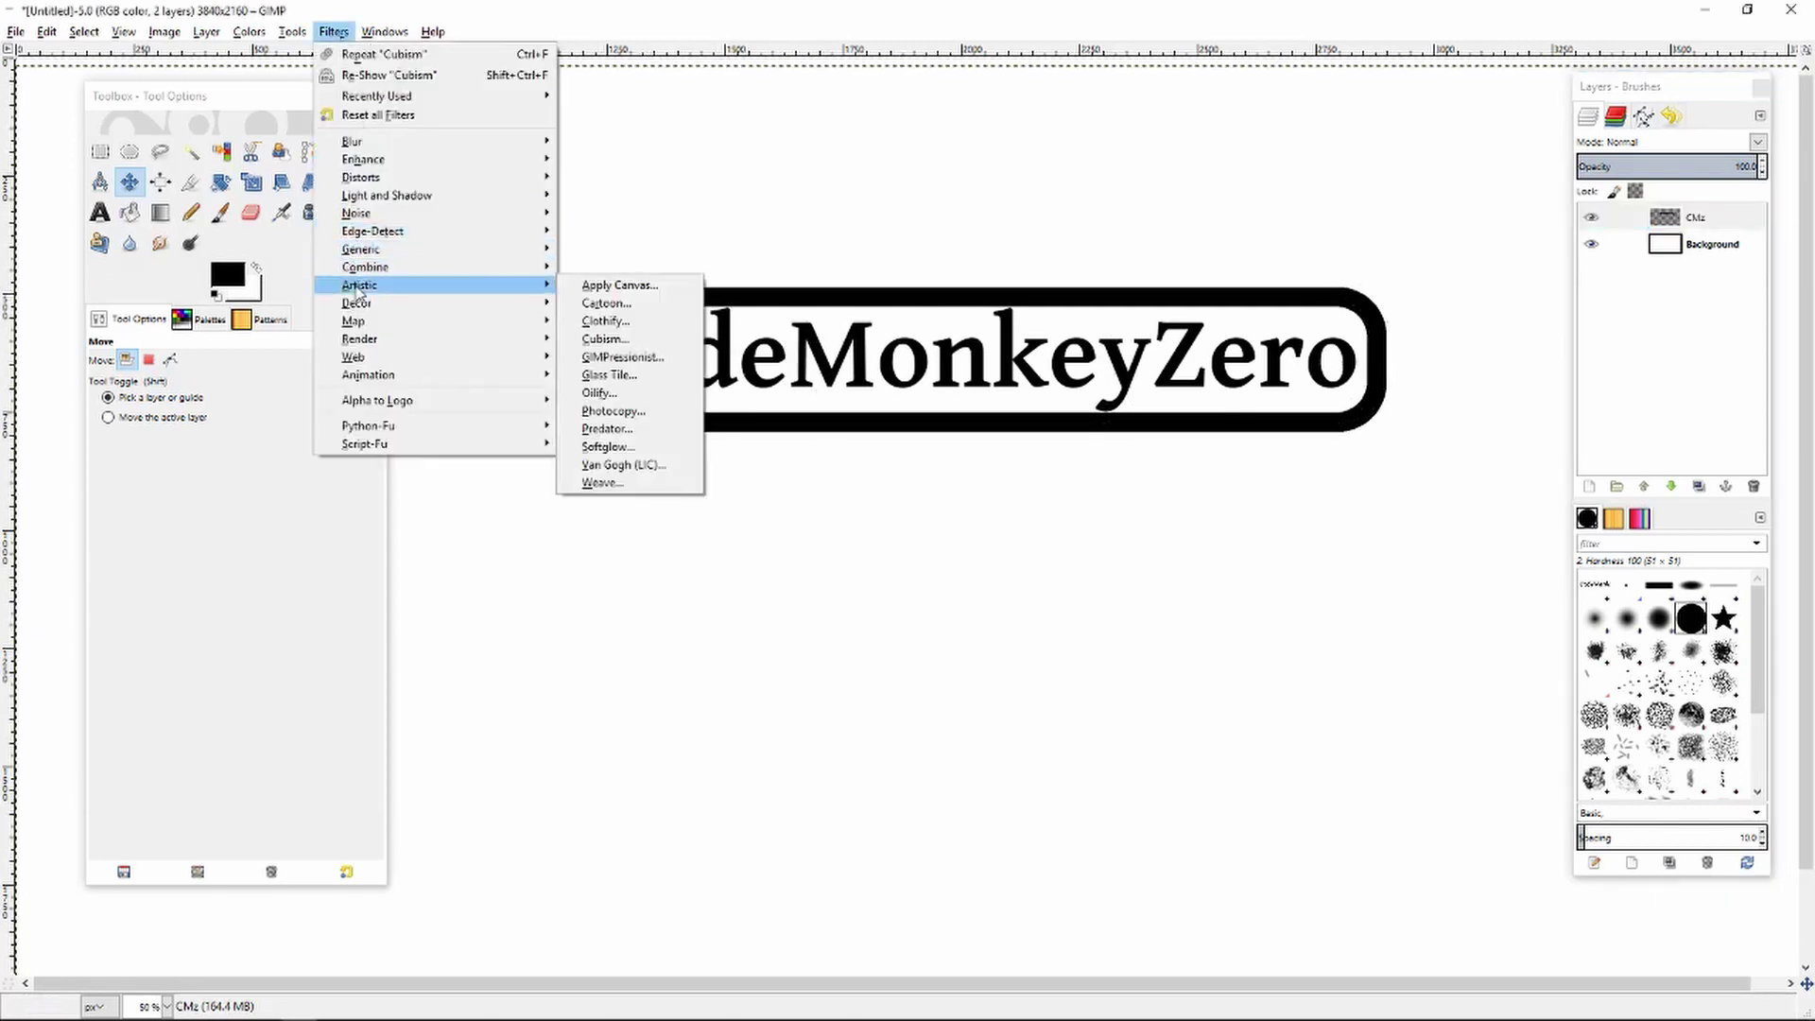
left_click(630, 340)
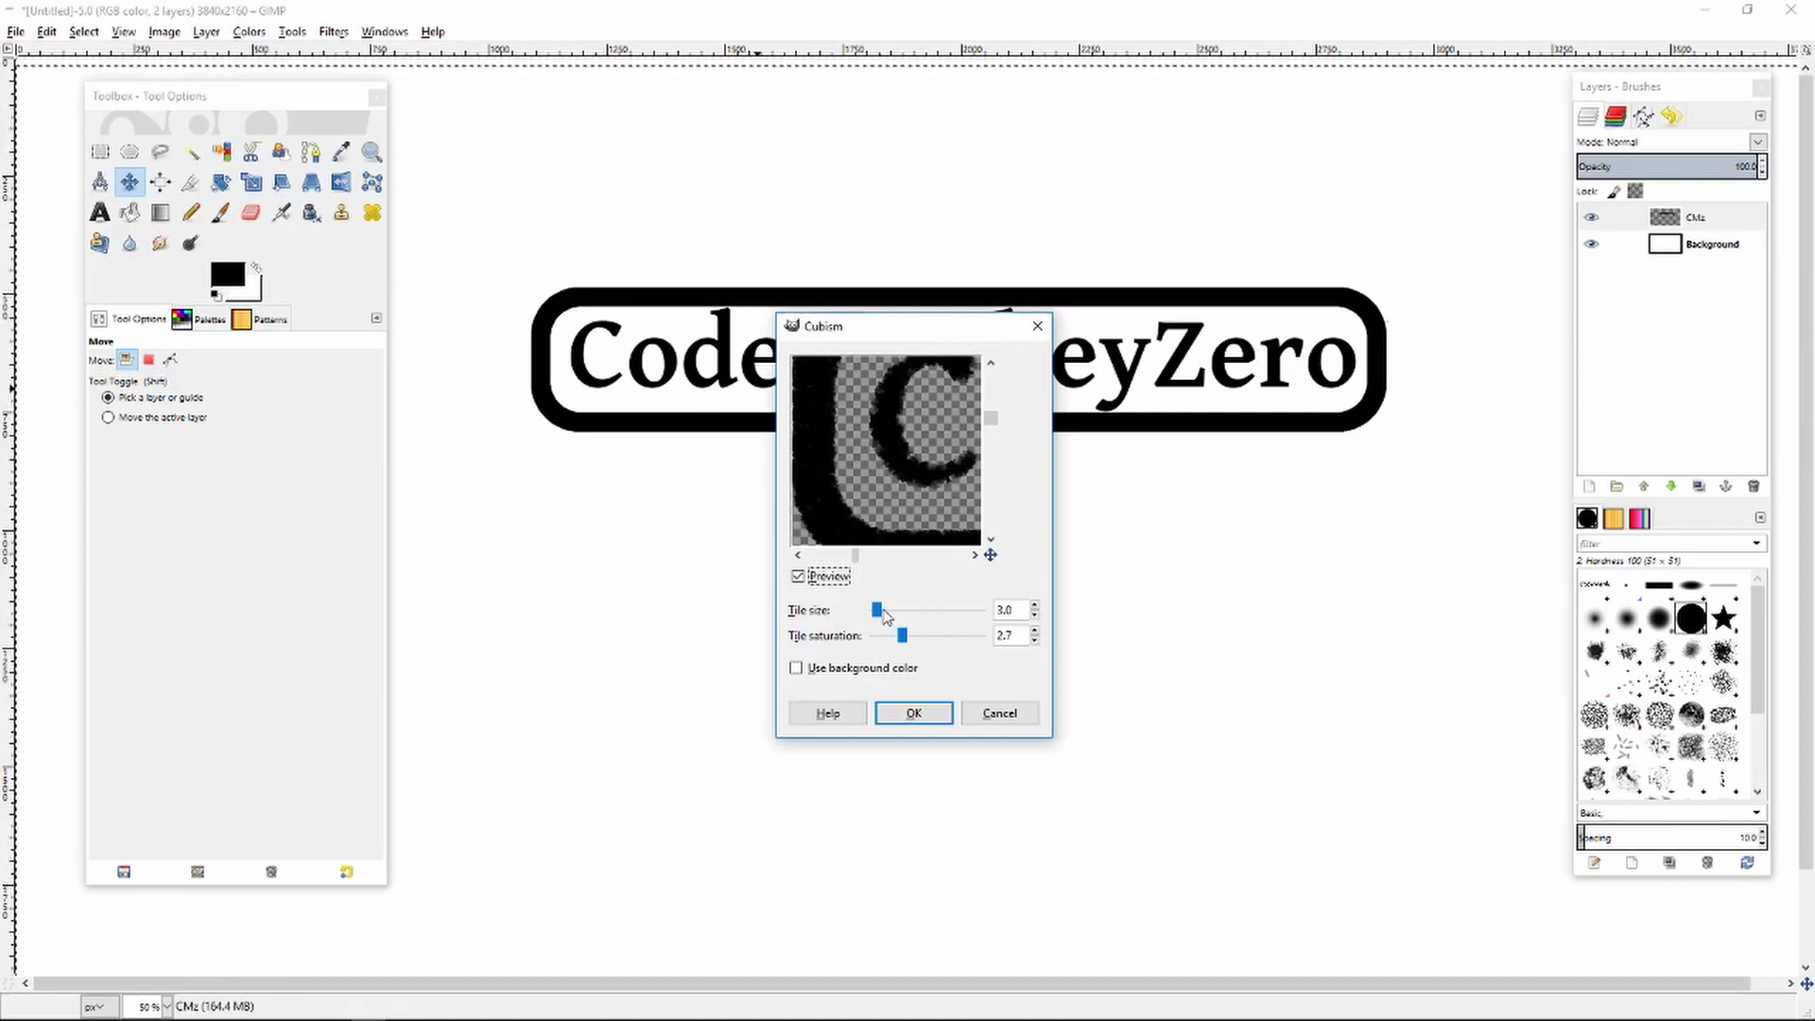
Adjust Cubism to tile size 3.6 and tile saturation 2.5, then apply it.
left_click(889, 613)
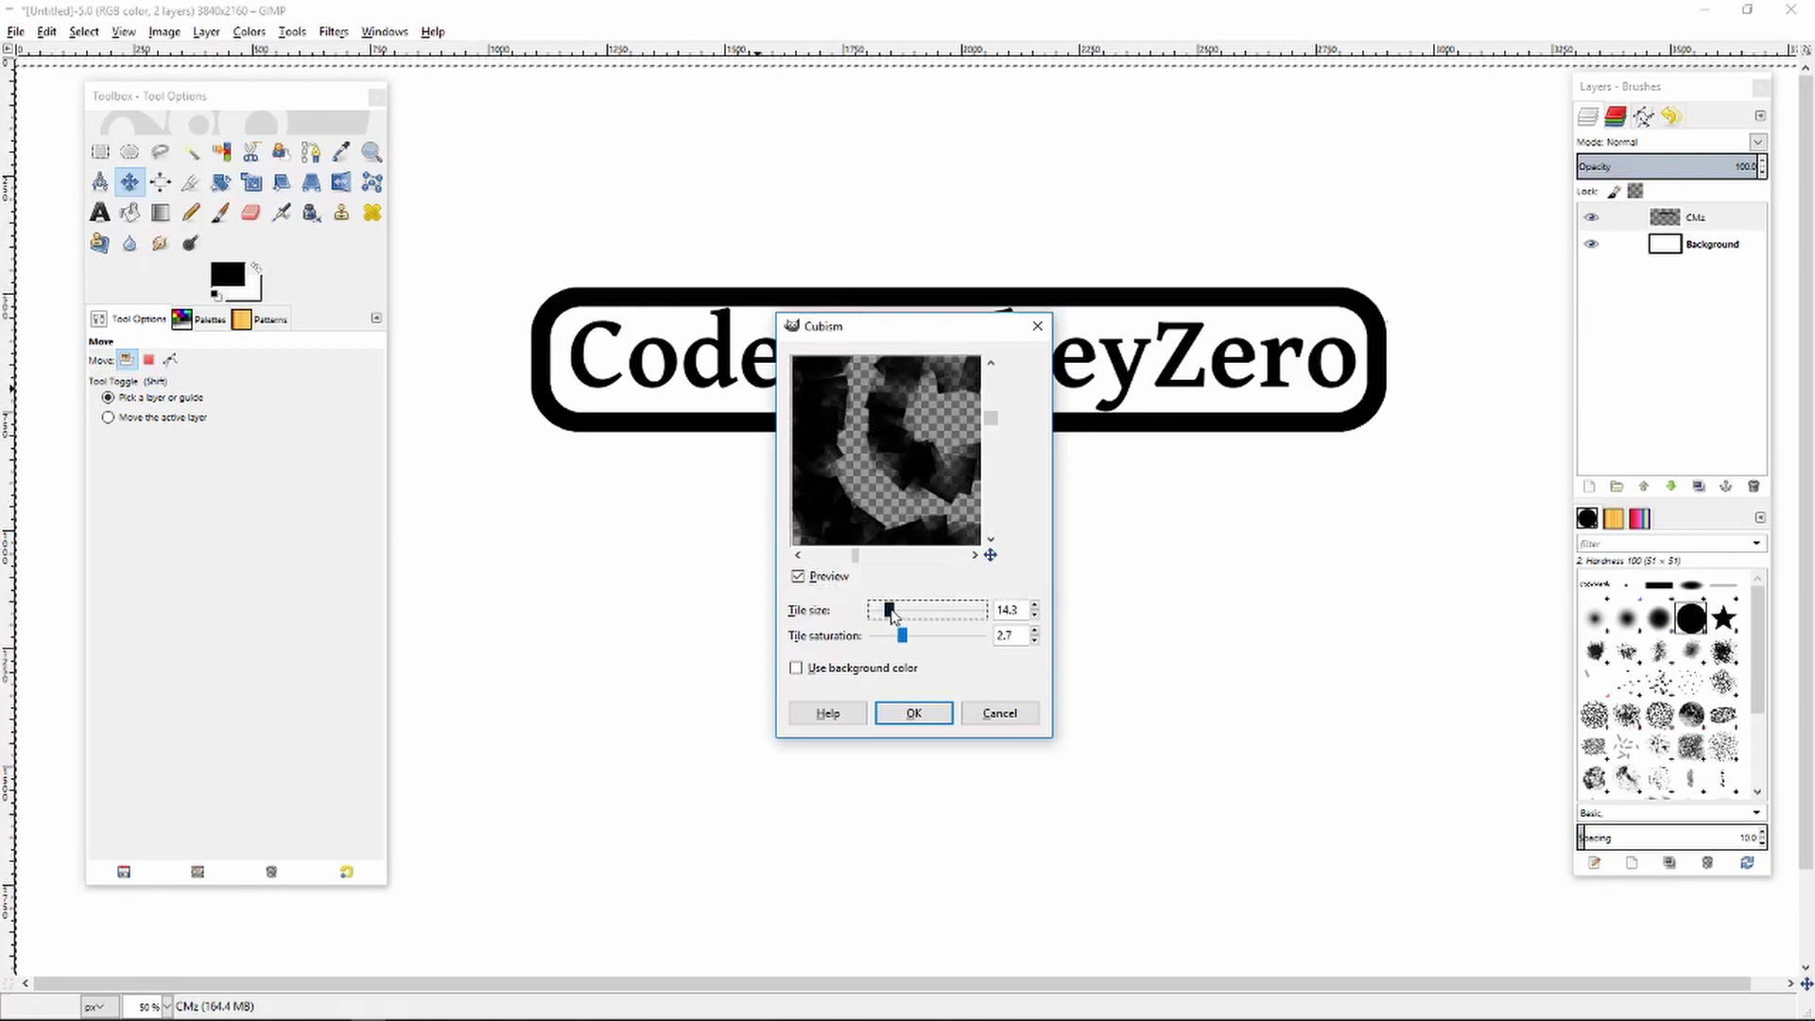
left_click(897, 609)
left_click_drag(903, 641, 882, 641)
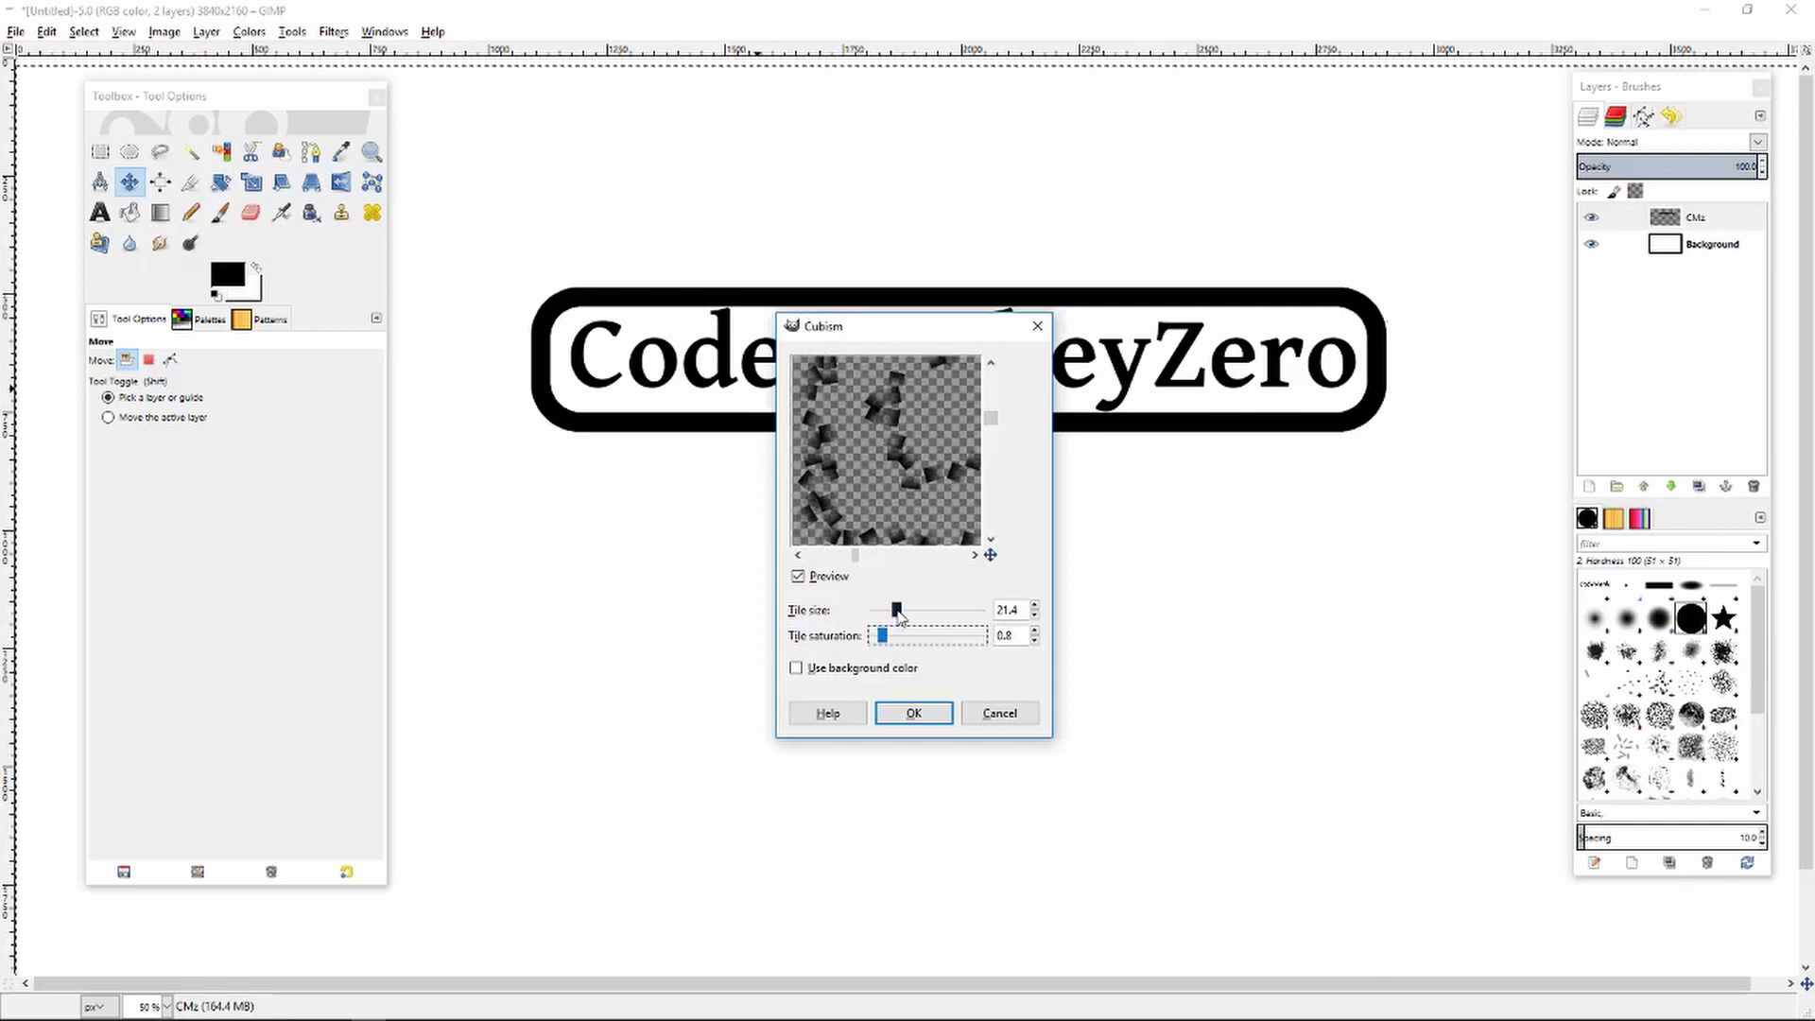
mouse_move(897, 613)
left_mouse_down()
mouse_move(880, 615)
mouse_move(901, 643)
left_mouse_up()
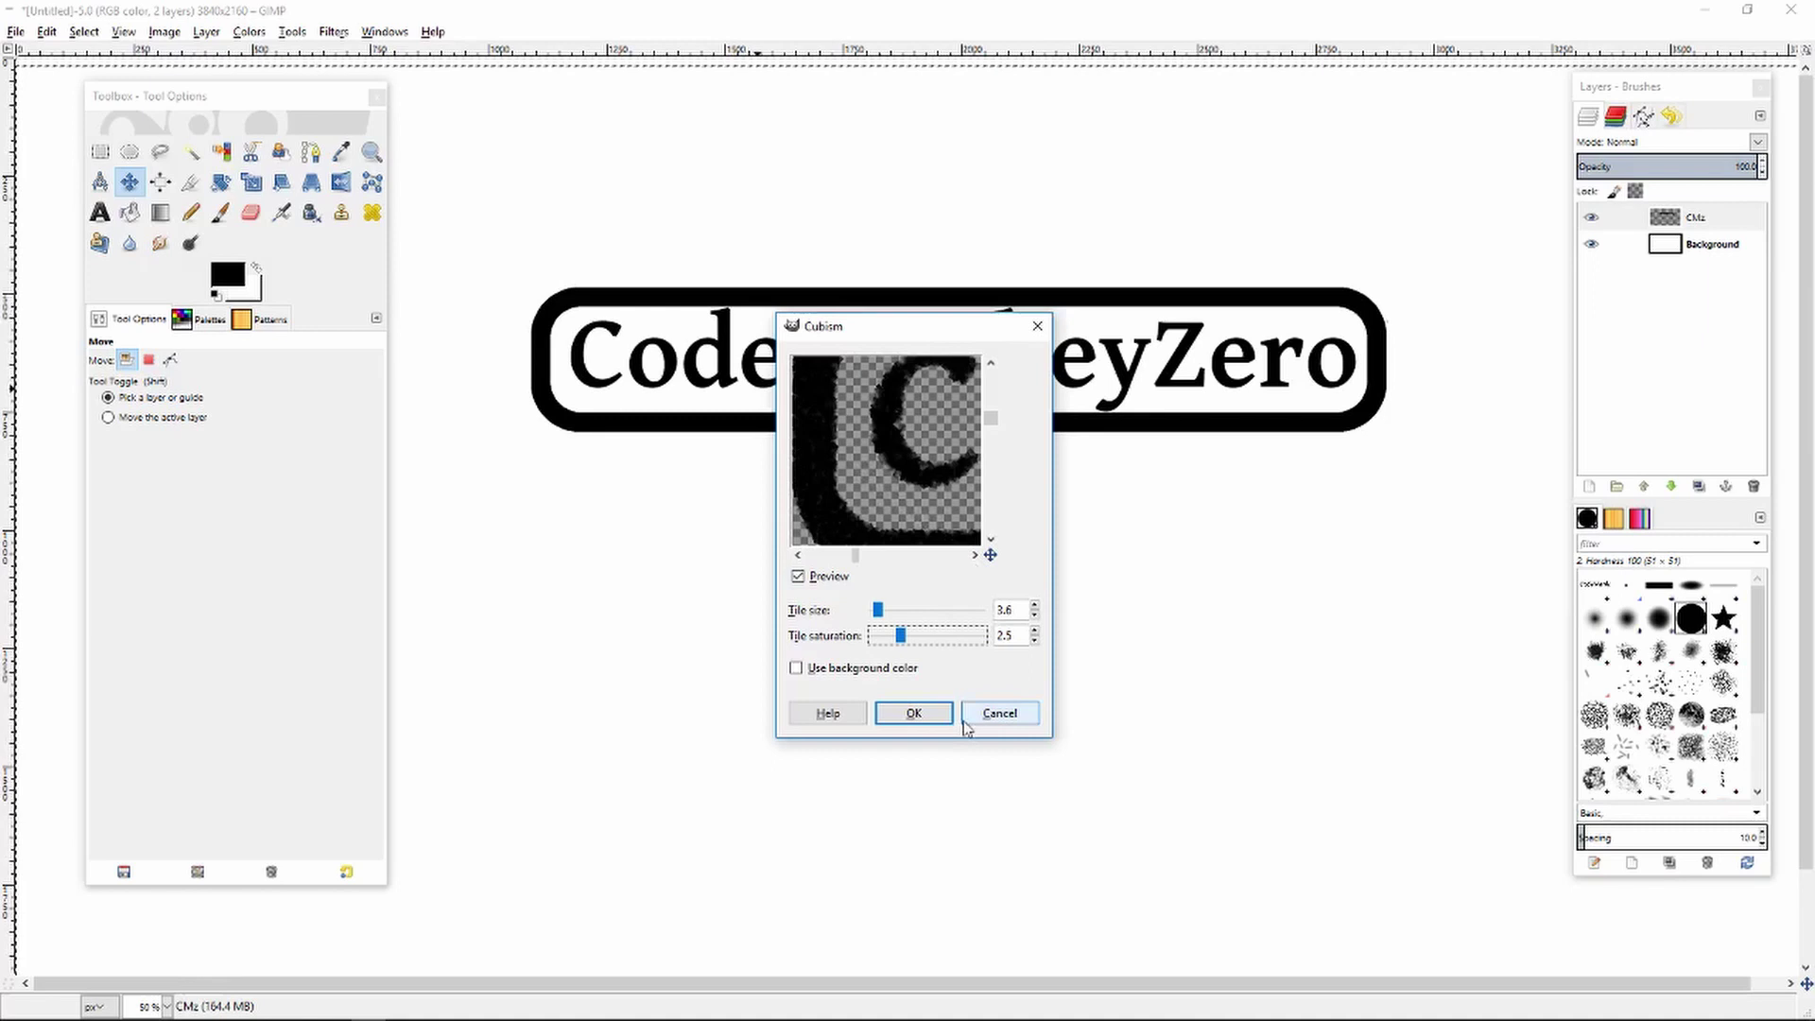
left_click(913, 714)
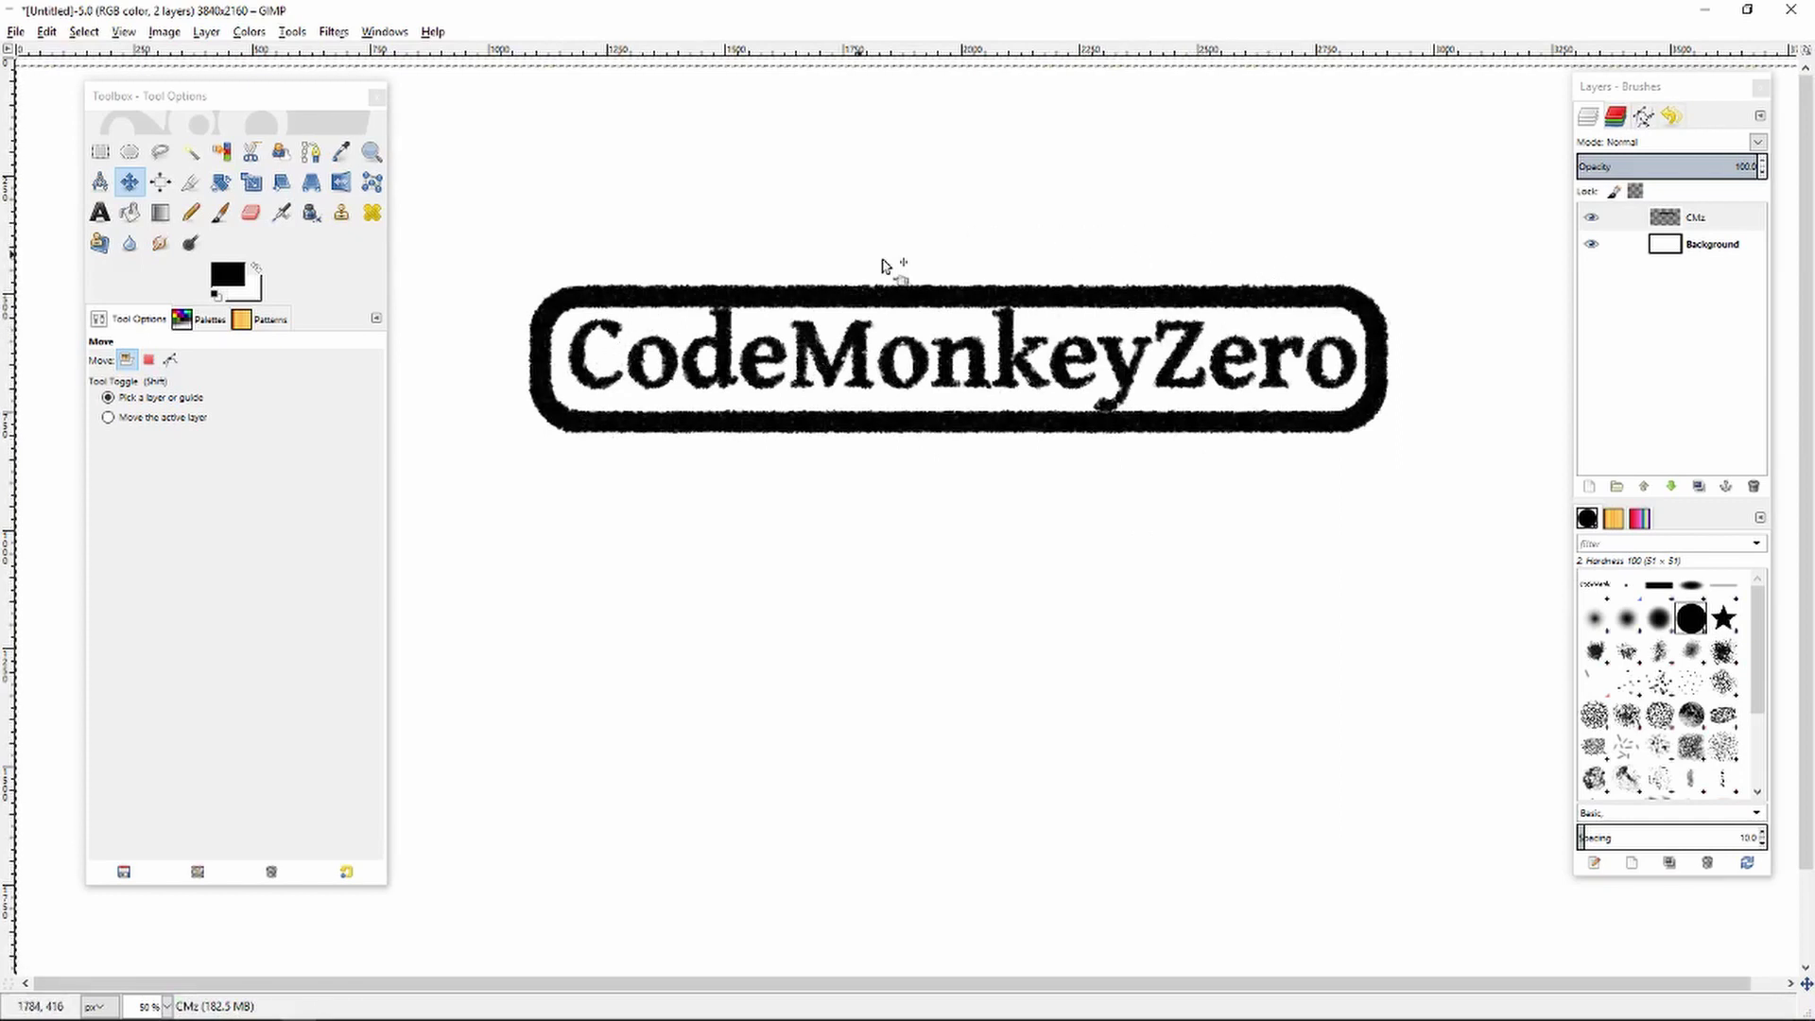
Hide the Background layer and copy a rectangle selection enclosing the whole stamp.
left_click(1593, 246)
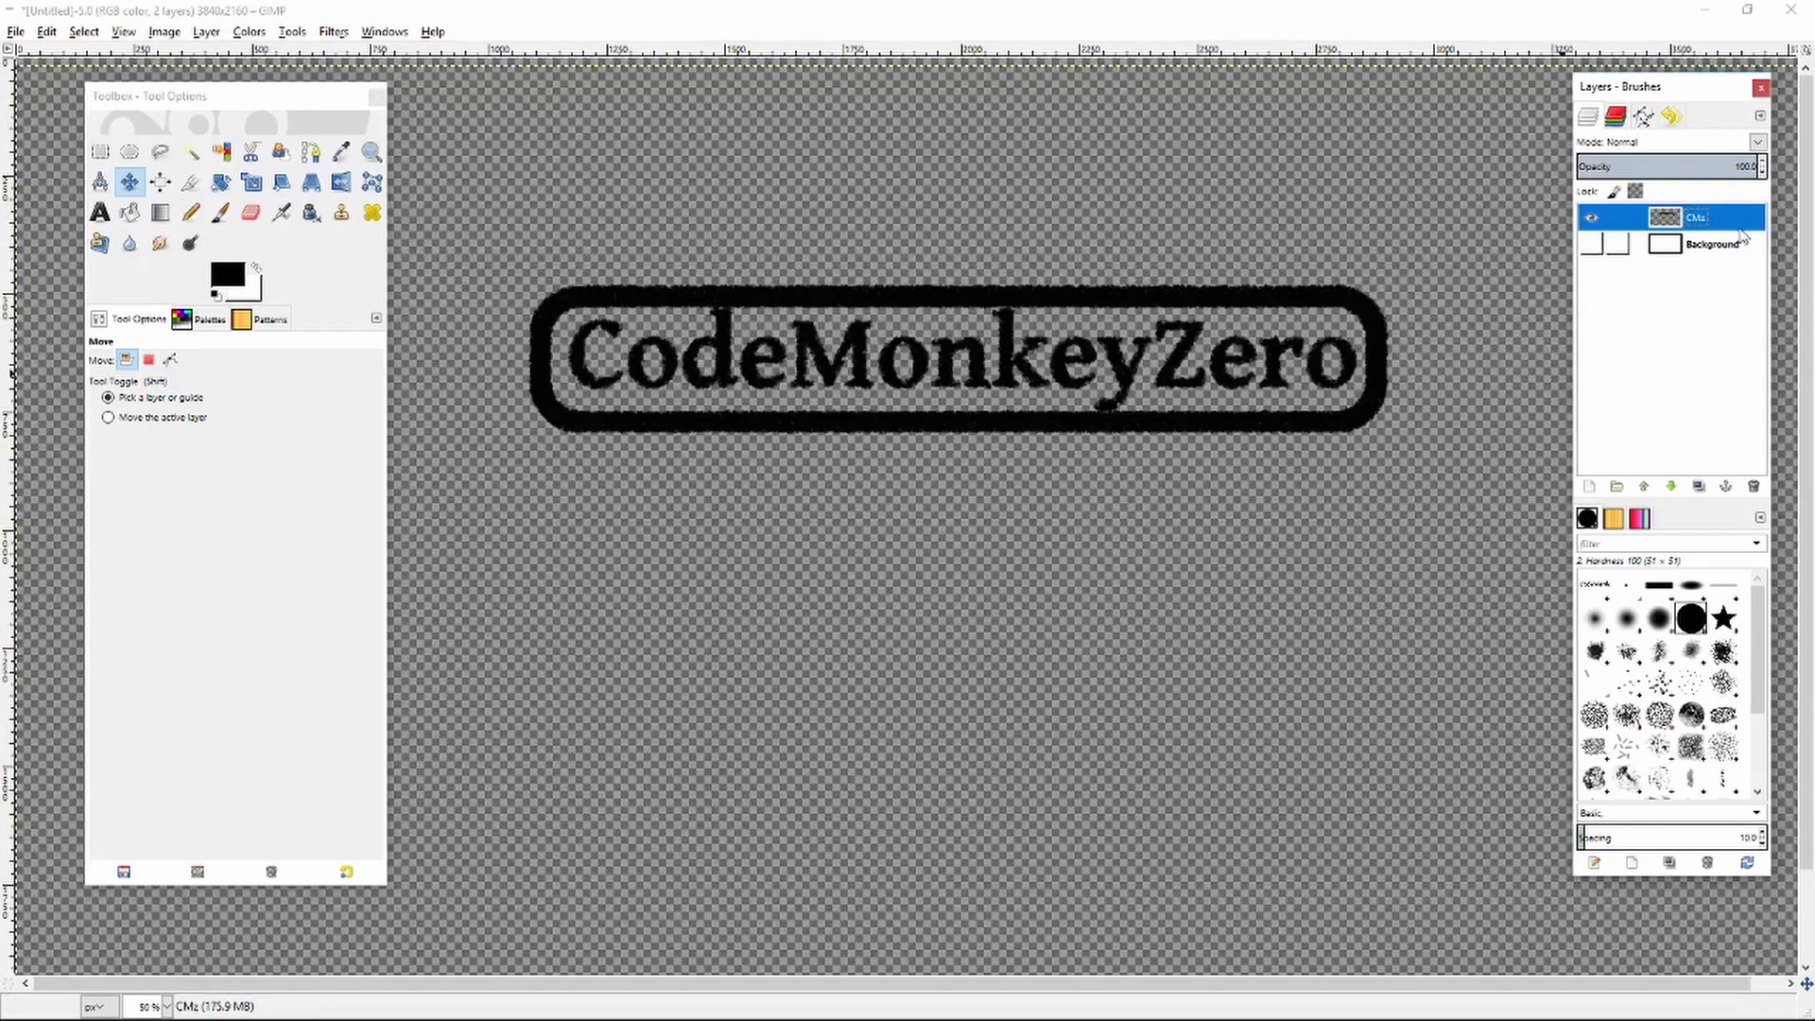
left_click(100, 152)
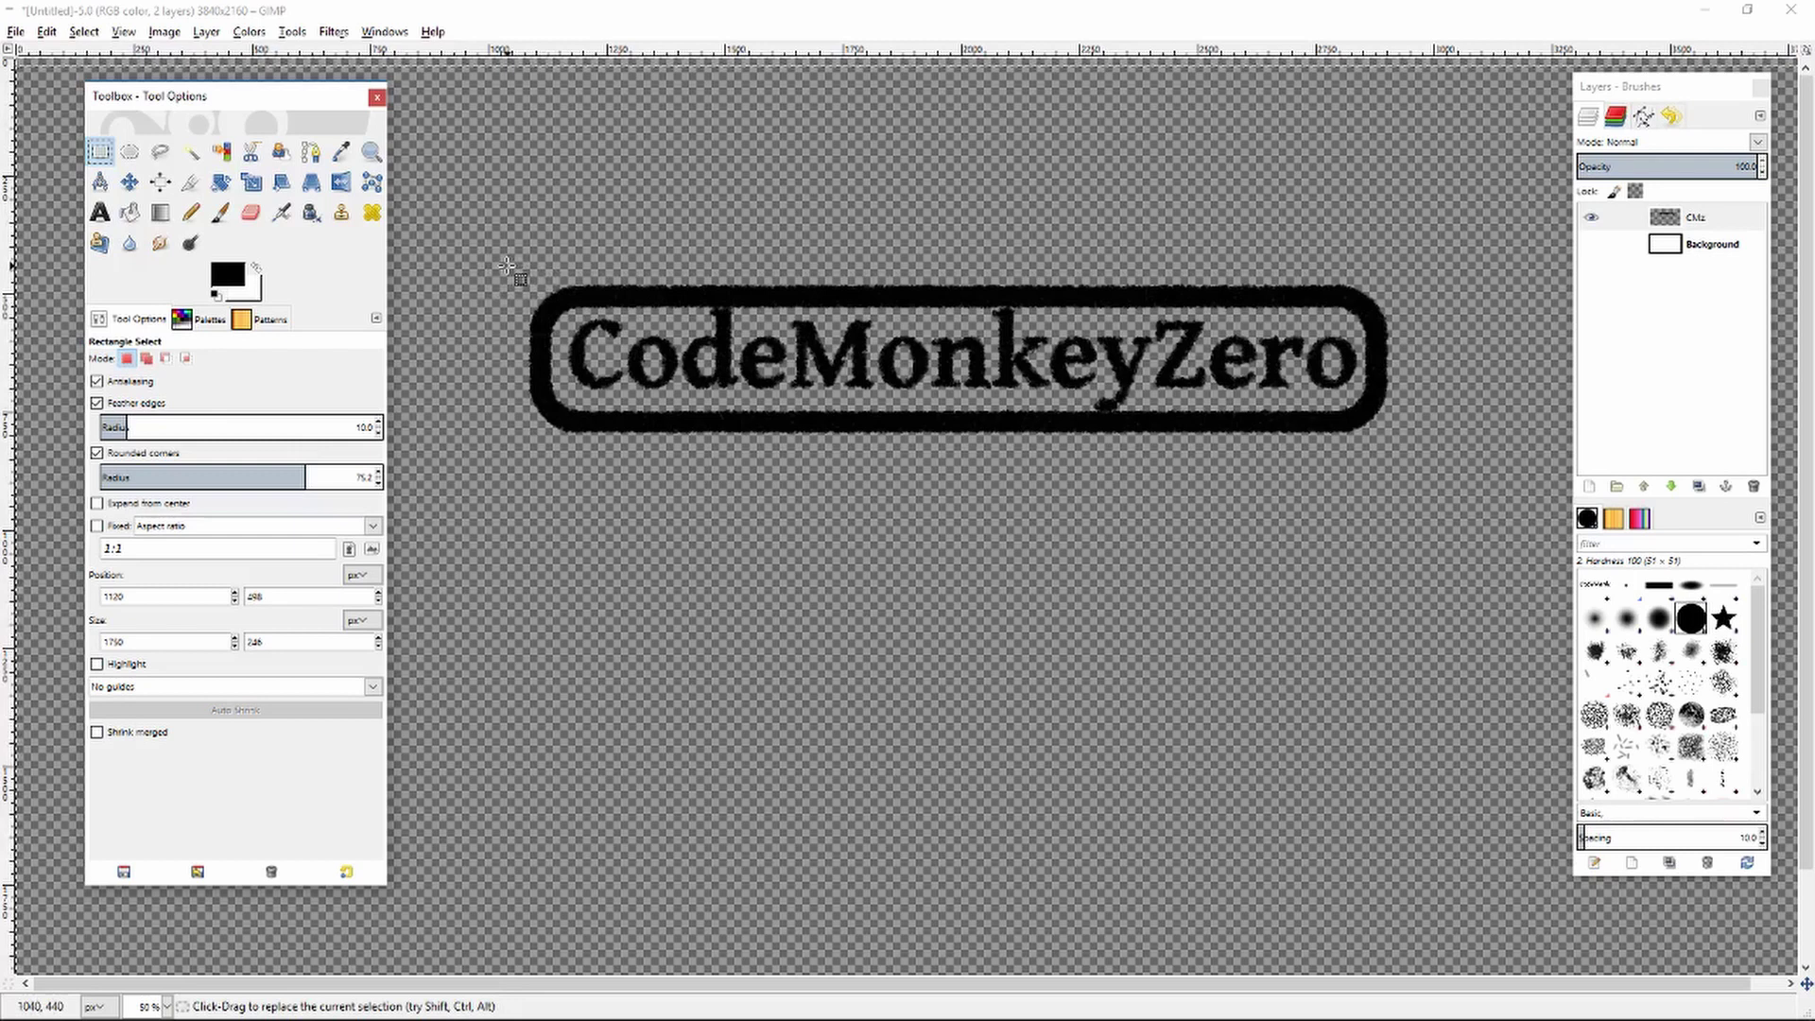
left_click_drag(508, 266, 1400, 456)
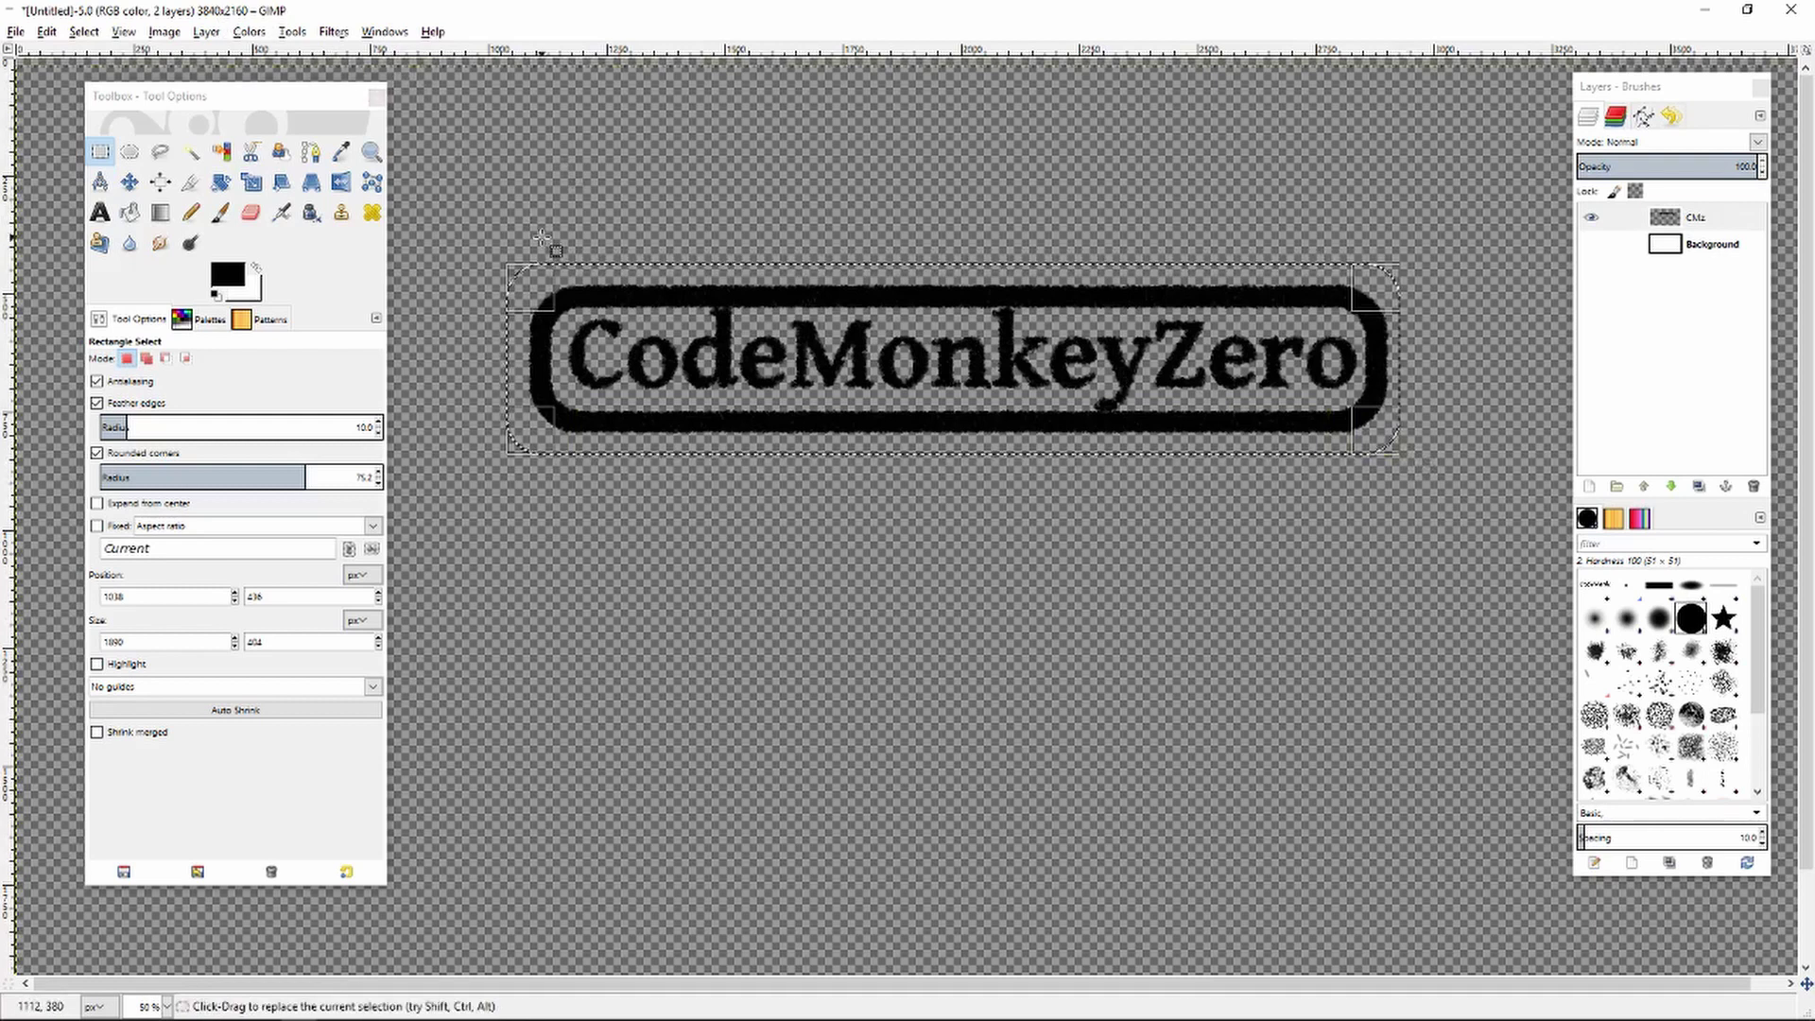
left_click(47, 31)
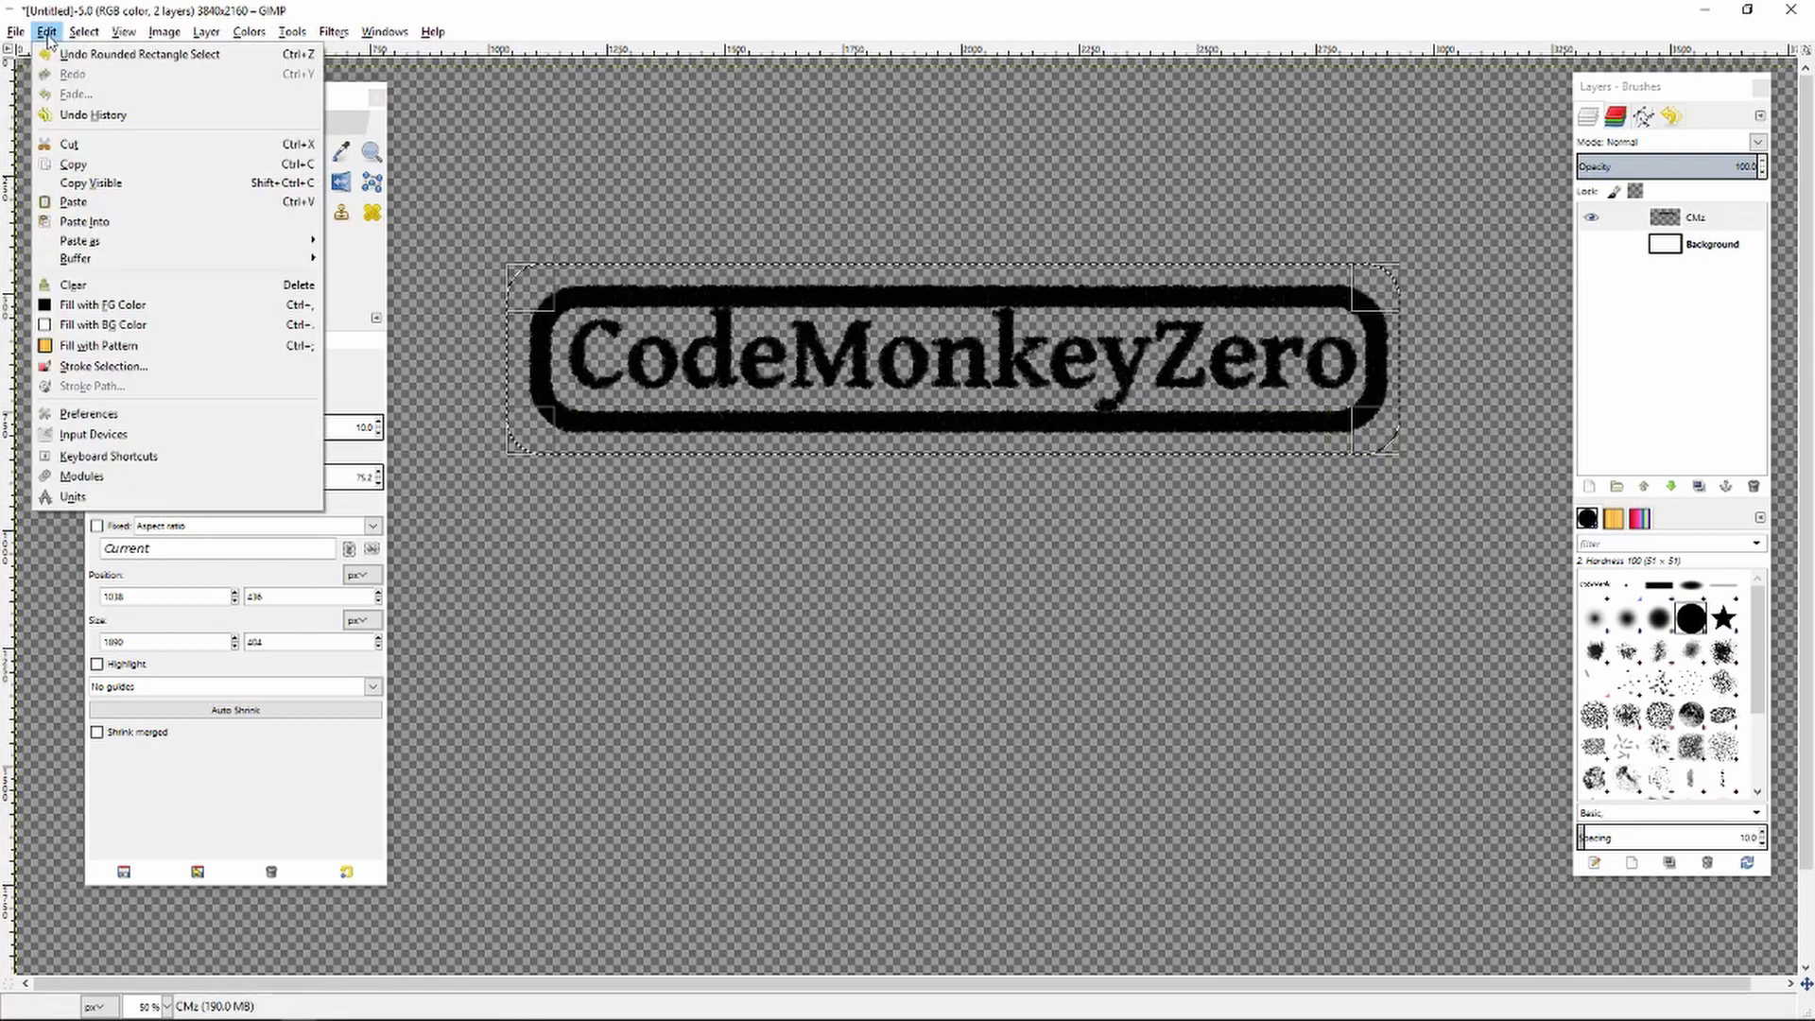
left_click(83, 166)
Paste the copied stamp as a new 1906×420 image and bring up the export commands.
left_click(46, 31)
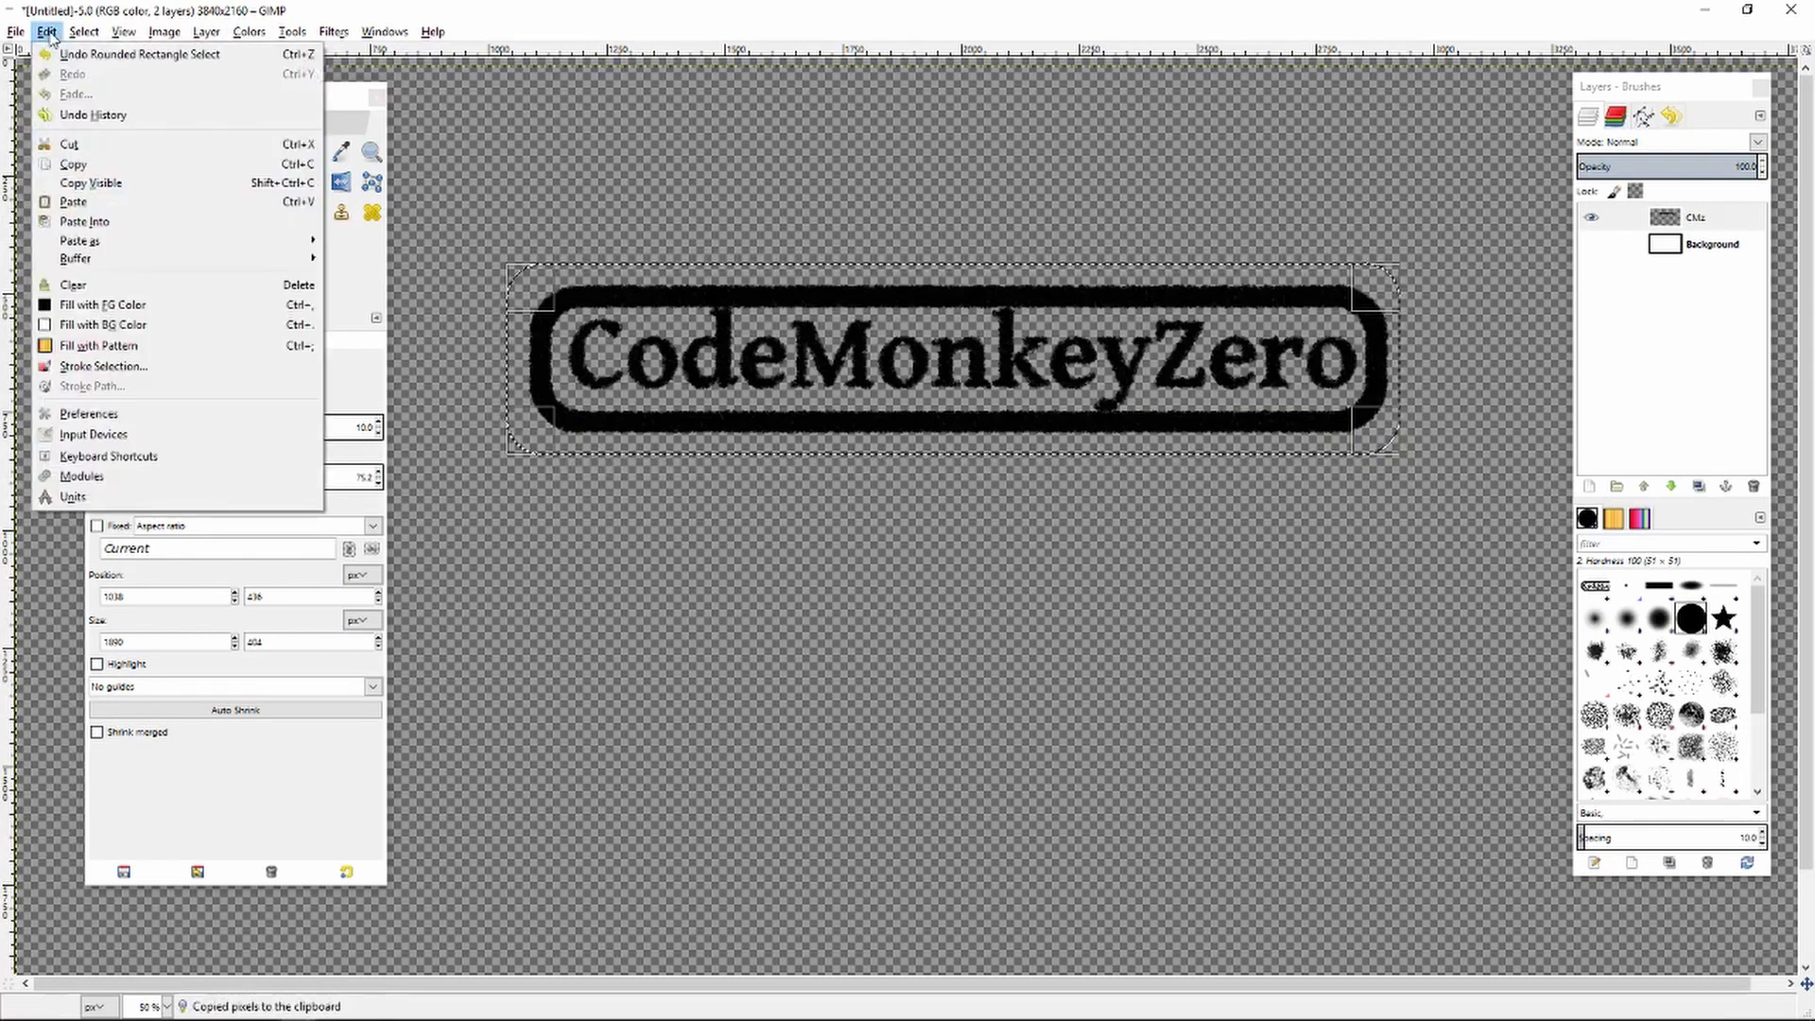
mouse_move(164, 240)
left_click(364, 240)
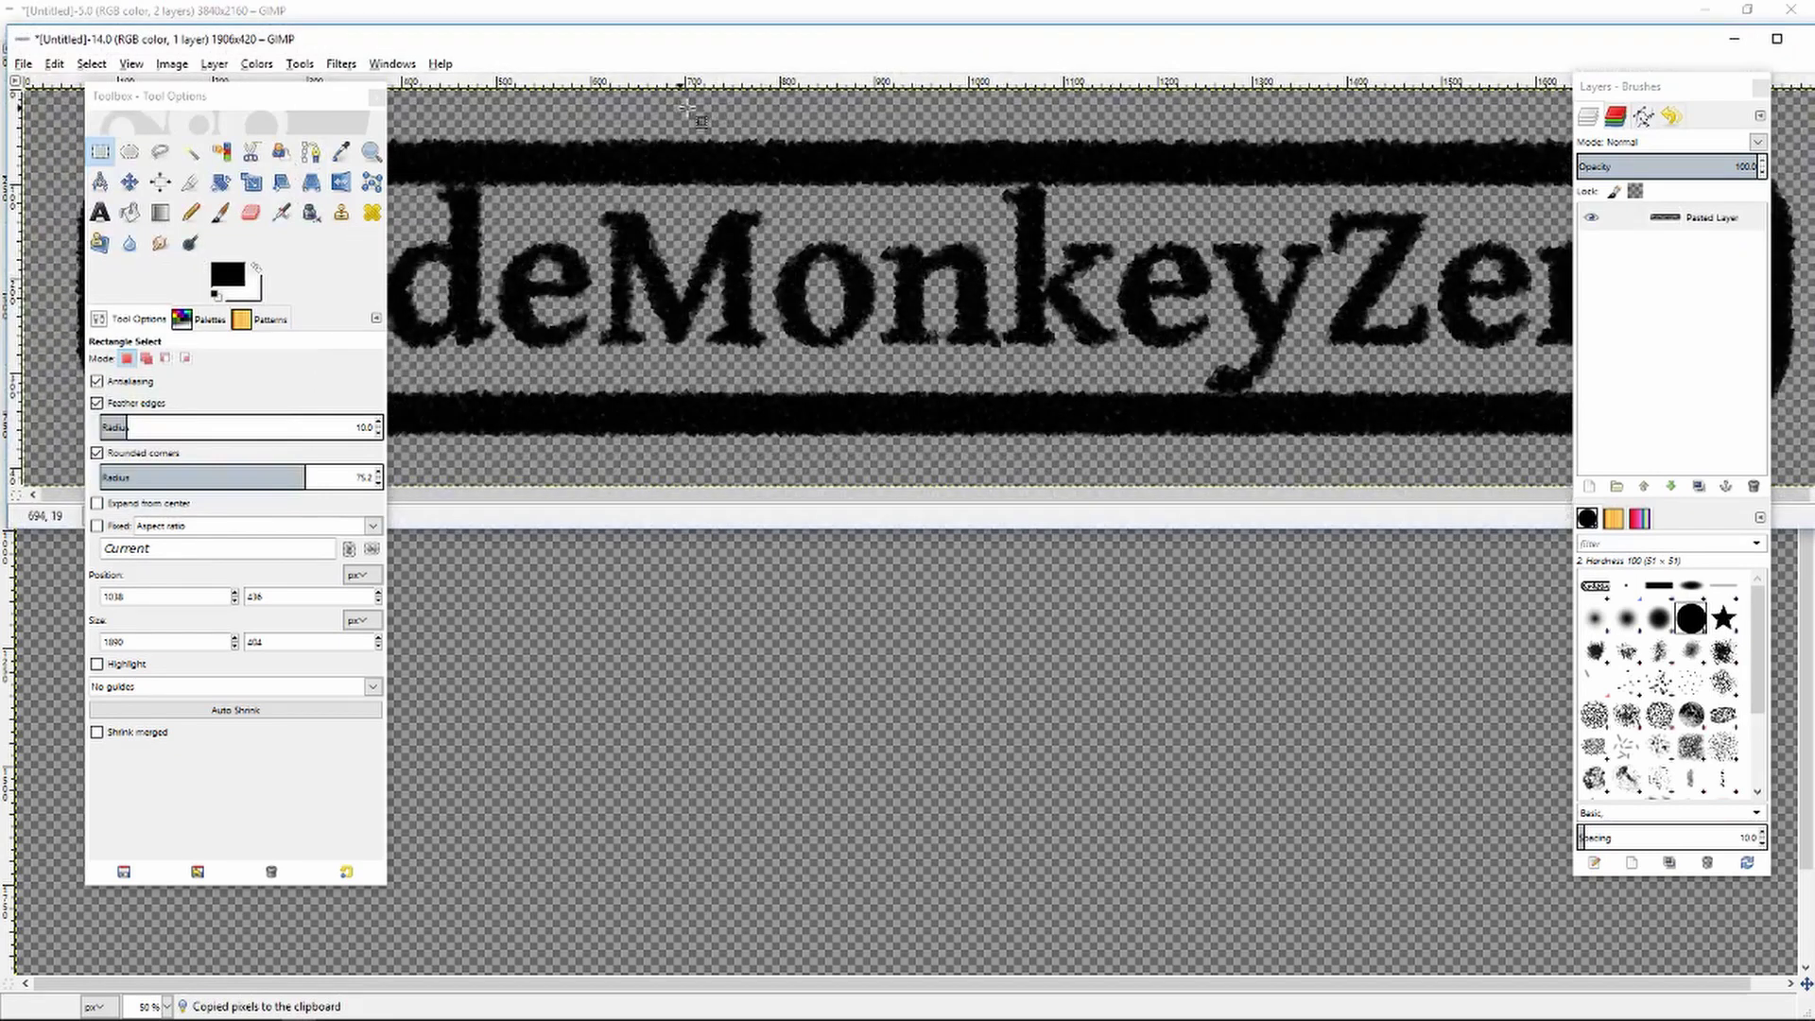
key("ctrl+shift+e")
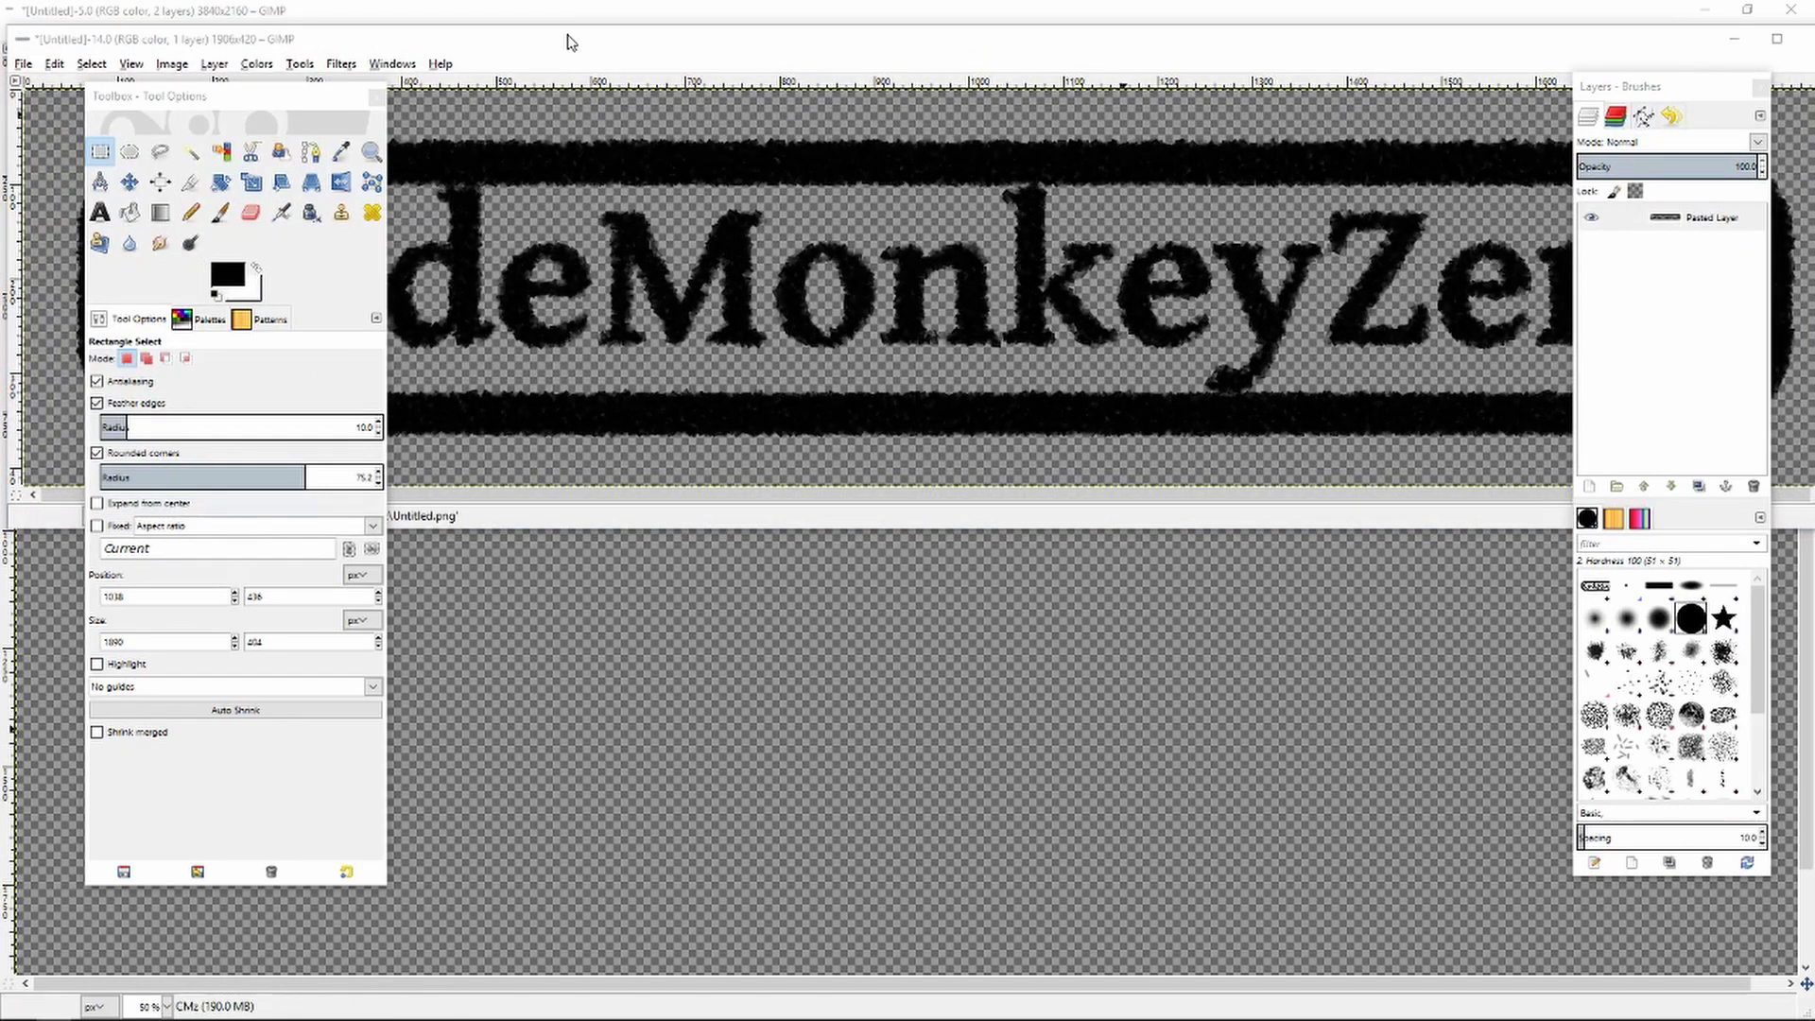
left_click(23, 63)
Export the new image as CodeMonkey.png into the StampTut folder with default PNG options.
left_click(64, 318)
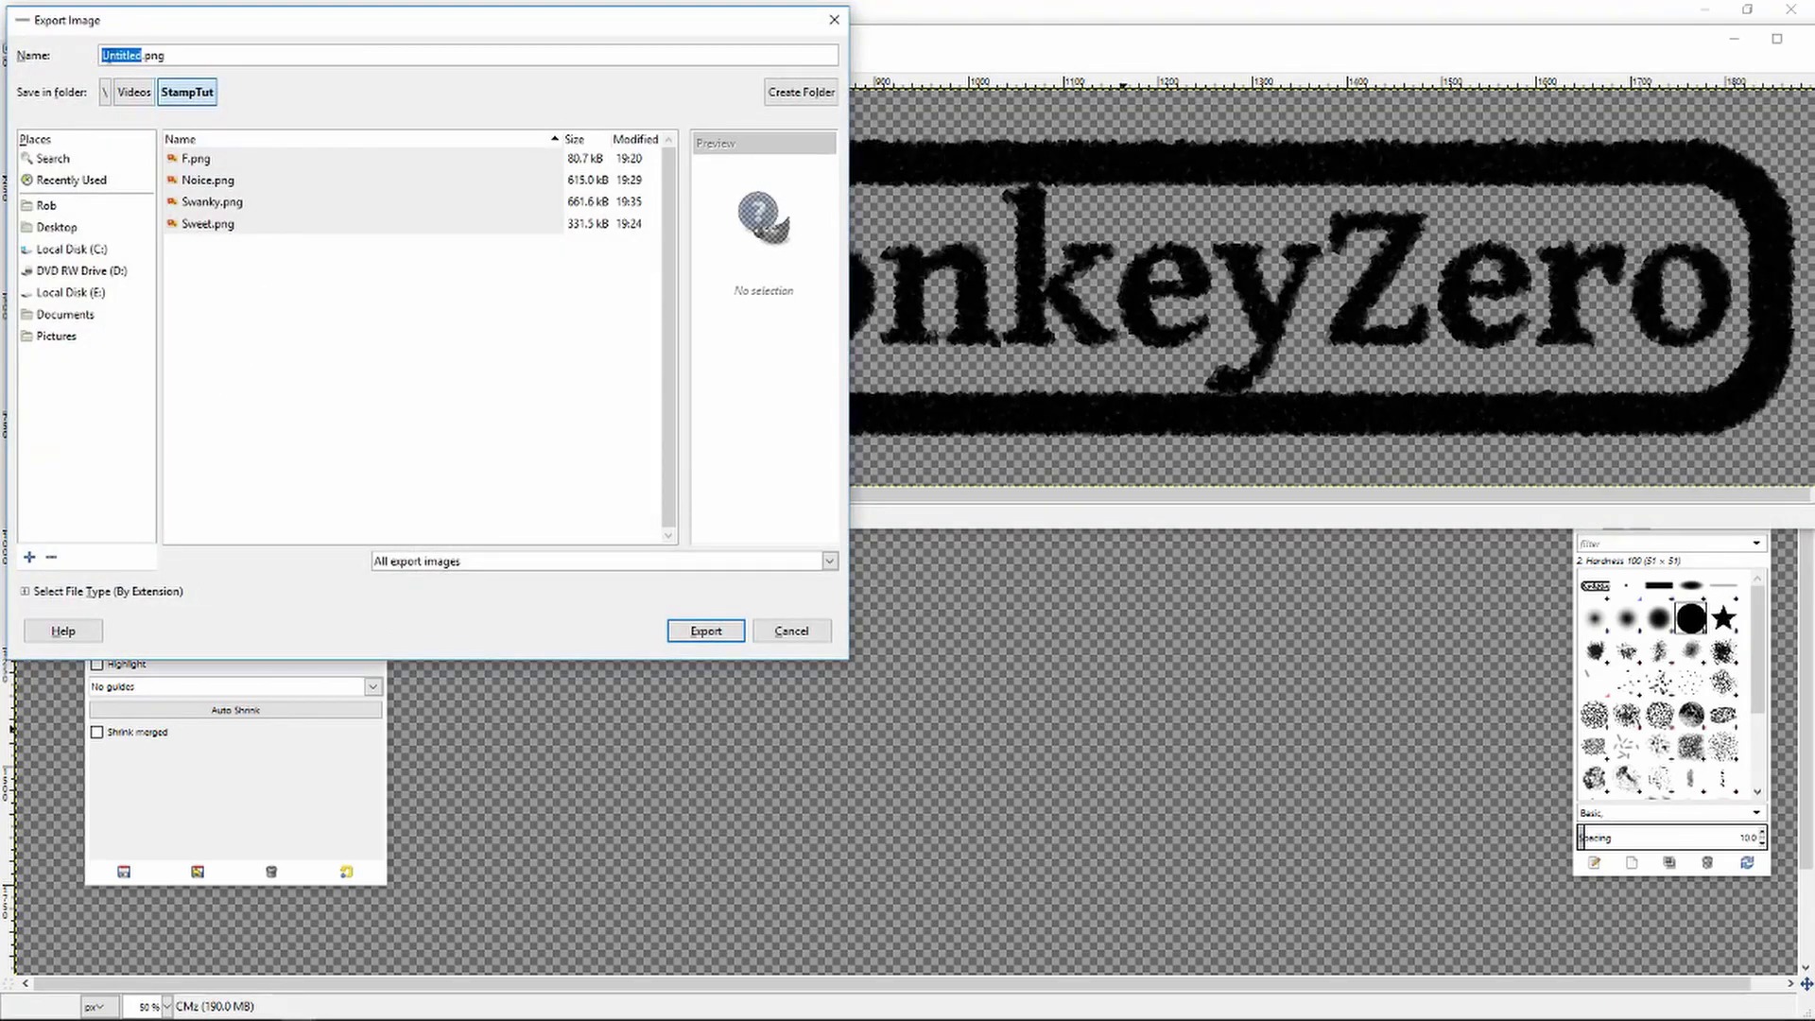
type("CodeMonkey")
left_click(700, 631)
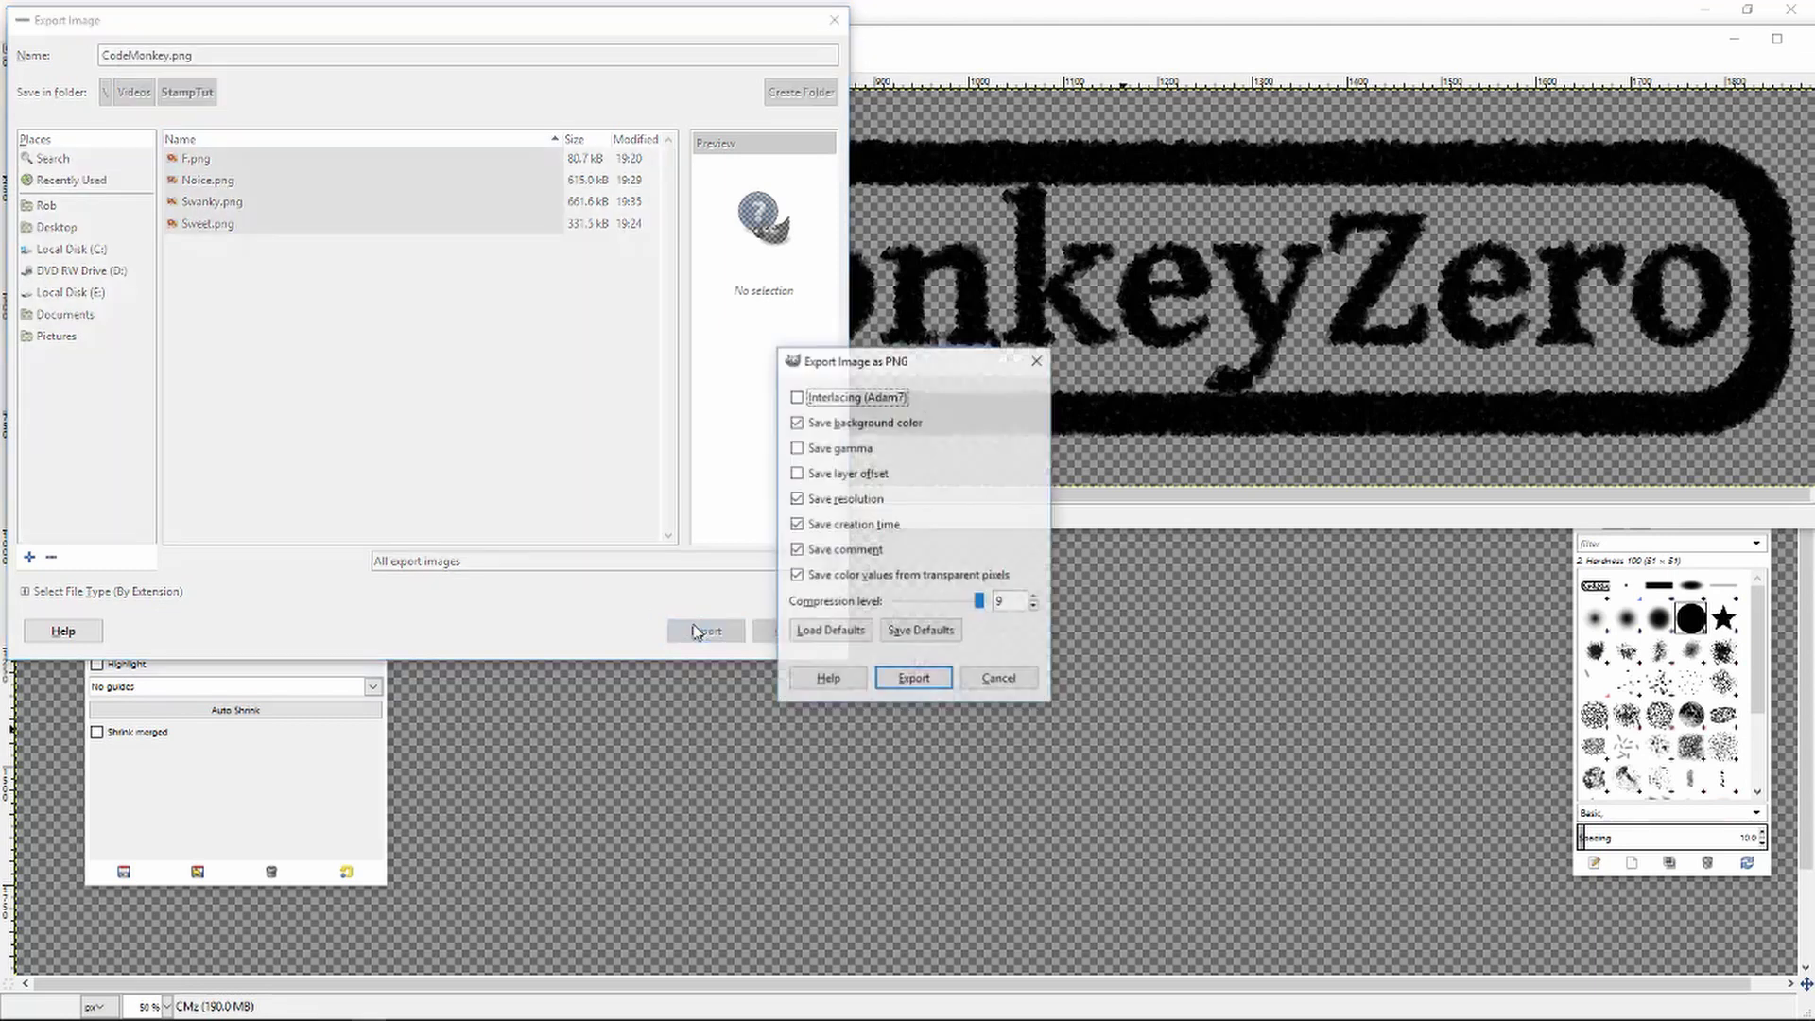
left_click(912, 679)
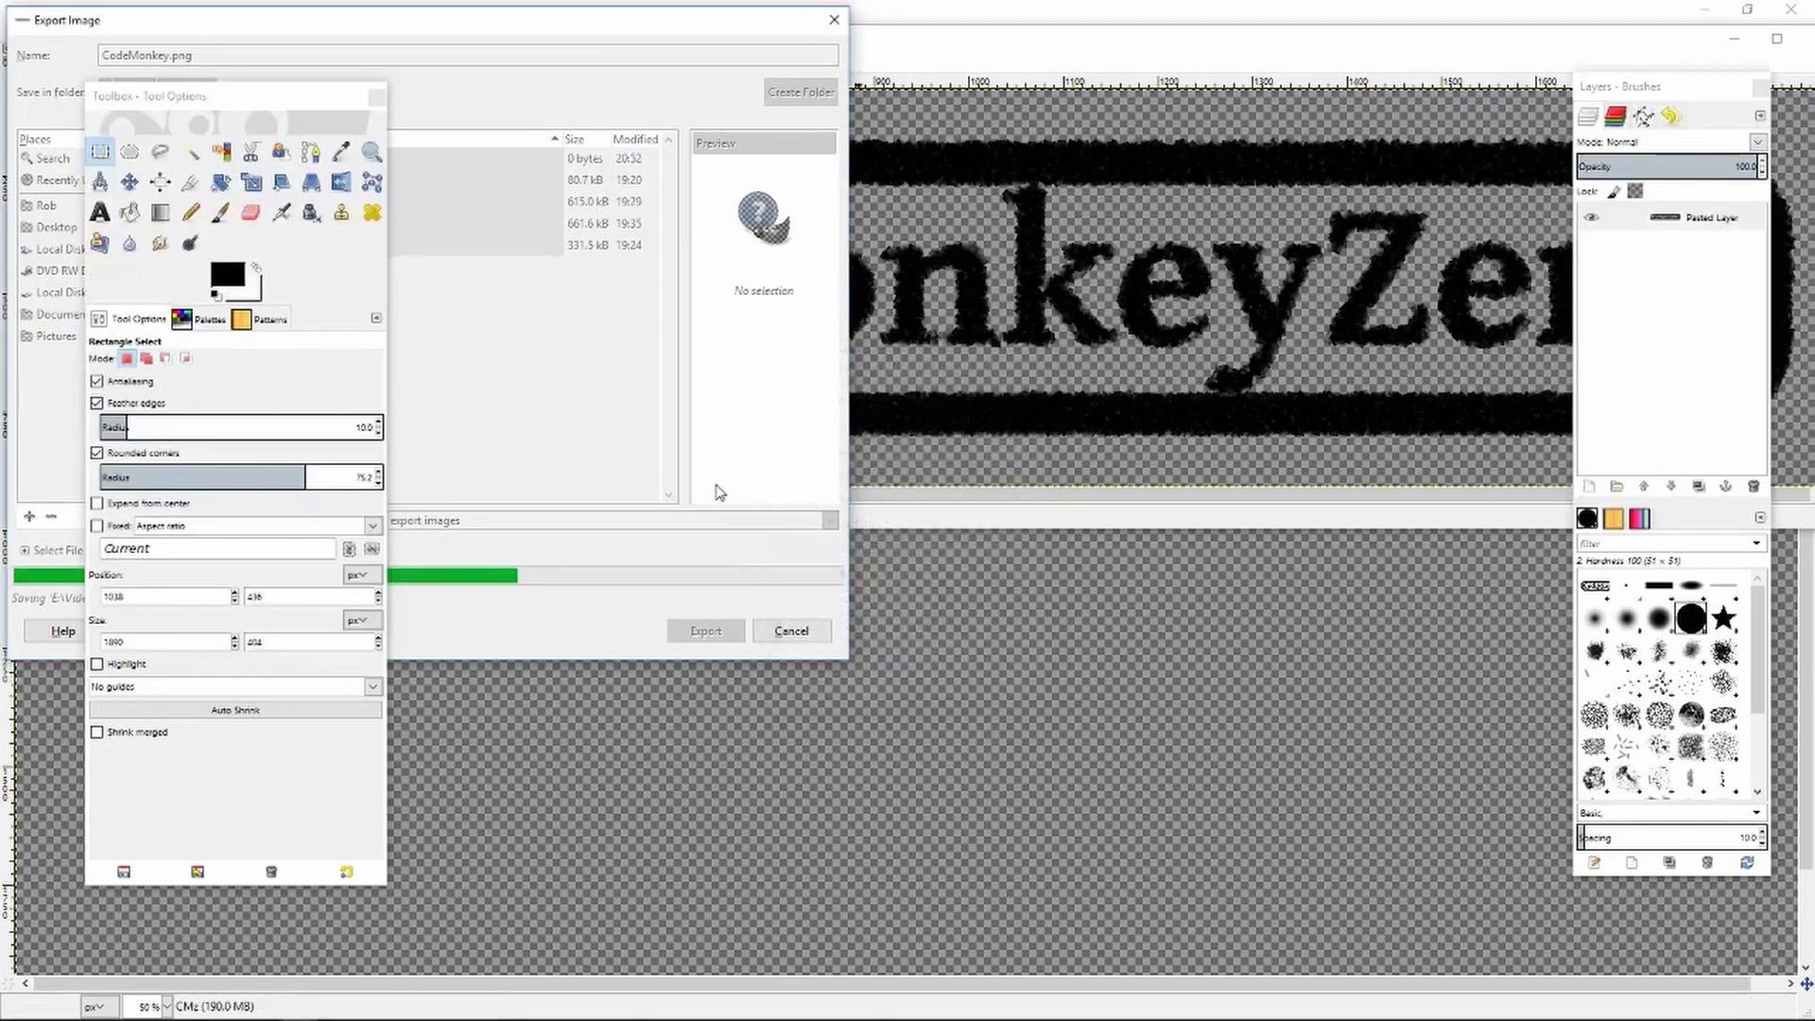